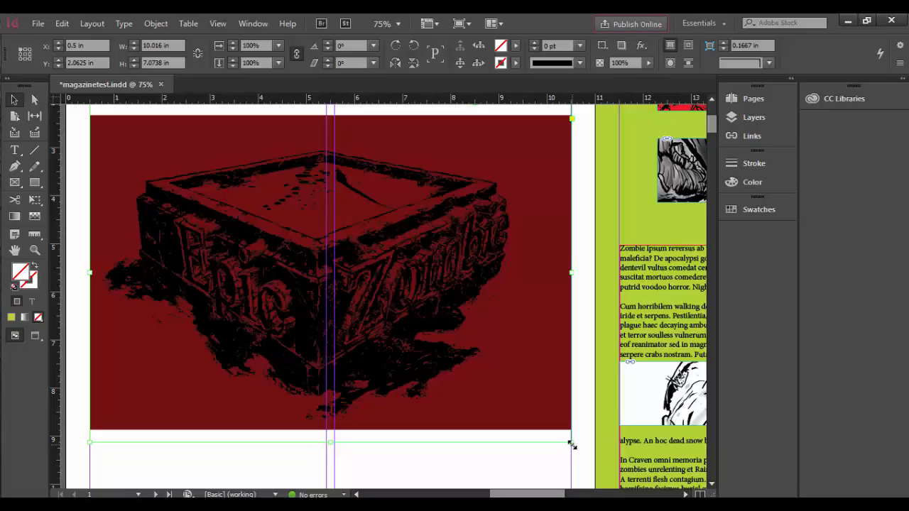
Resize the frame of the red Epic Zombie image to 10 in wide by about 7.34 in high
{"action": "mouse_move", "coordinate": [572, 444]}
{"action": "left_mouse_down"}
{"action": "mouse_move", "coordinate": [391, 346]}
{"action": "mouse_move", "coordinate": [312, 325]}
{"action": "mouse_move", "coordinate": [468, 412]}
{"action": "mouse_move", "coordinate": [571, 455]}
{"action": "left_mouse_up"}
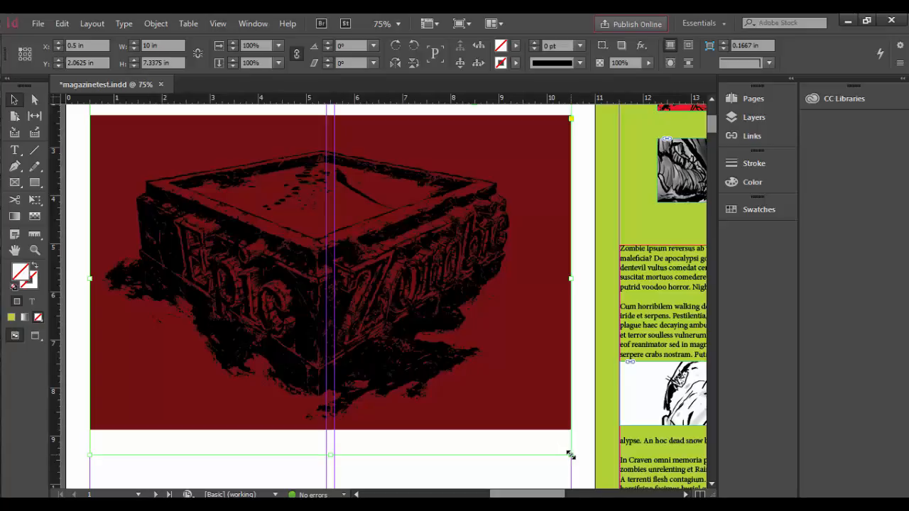
Try scaling the image frame together with its artwork to about 7.9 in wide, and undo the scaling
{"action": "left_click_drag", "start_coordinate": [571, 455], "coordinate": [468, 259]}
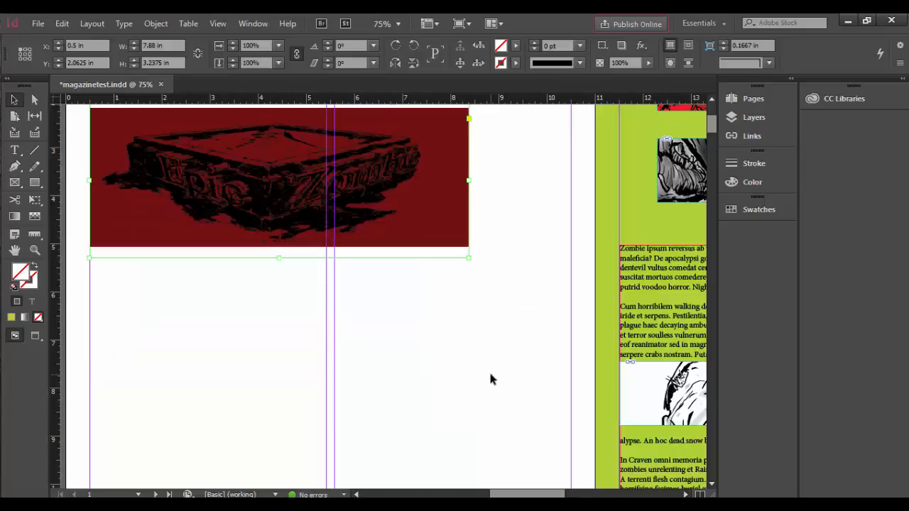
{"action": "key", "text": "ctrl+z"}
{"action": "key", "text": "ctrl+z"}
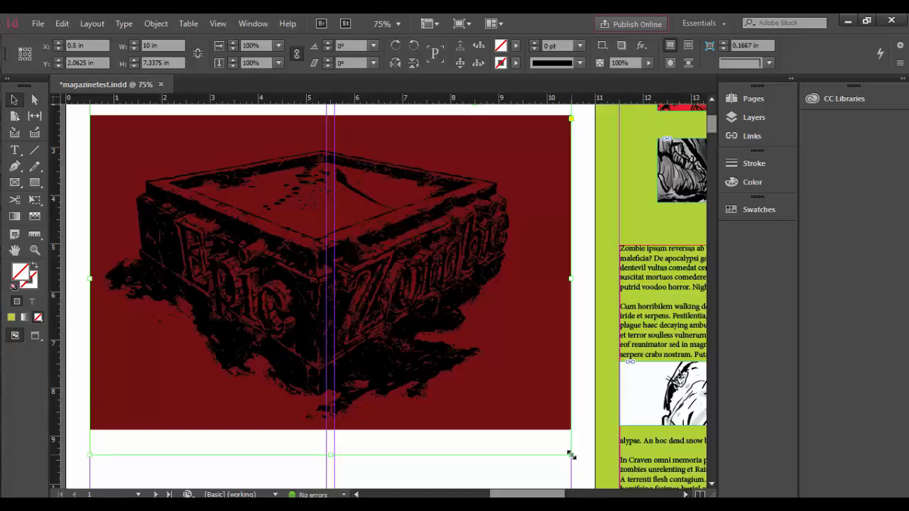
{"action": "left_click_drag", "start_coordinate": [572, 456], "coordinate": [552, 456]}
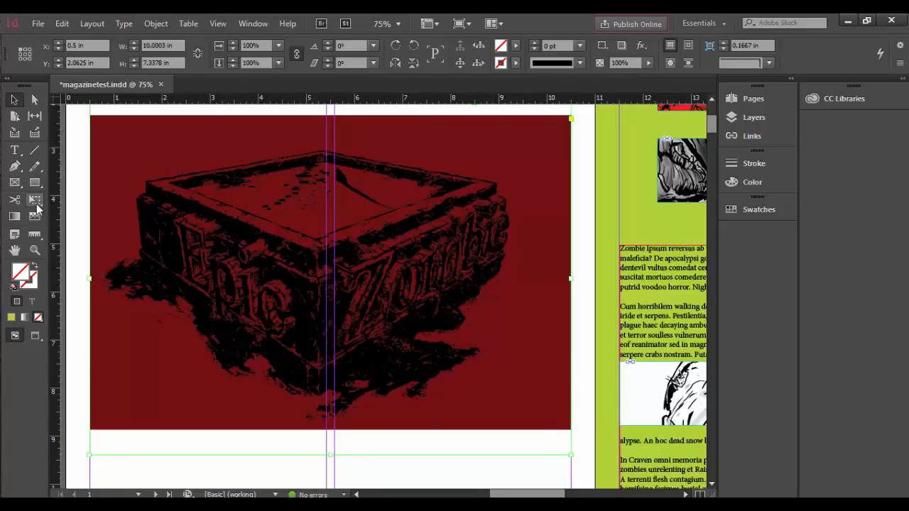
Try shrinking the image and its frame to about 6.6 in wide with the Free Transform tool, and undo it
{"action": "left_click_drag", "start_coordinate": [36, 202], "coordinate": [82, 202]}
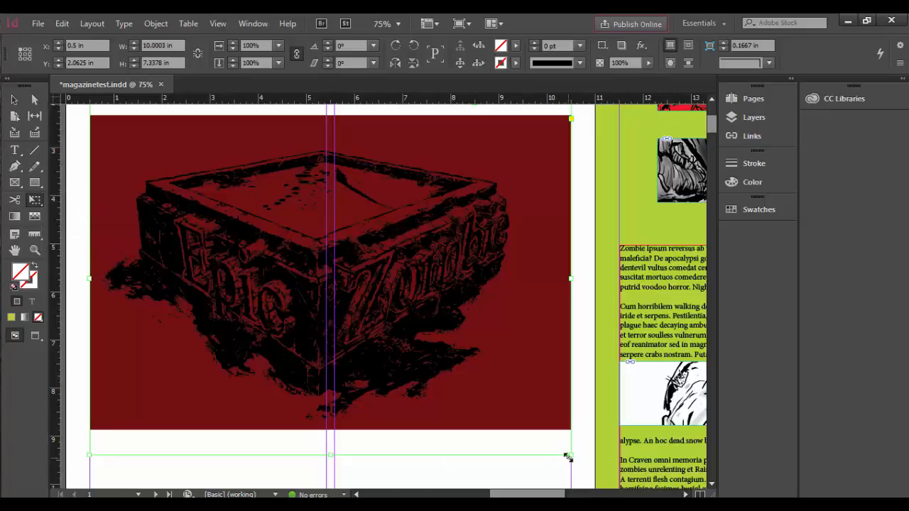
{"action": "left_click_drag", "start_coordinate": [568, 454], "coordinate": [404, 246]}
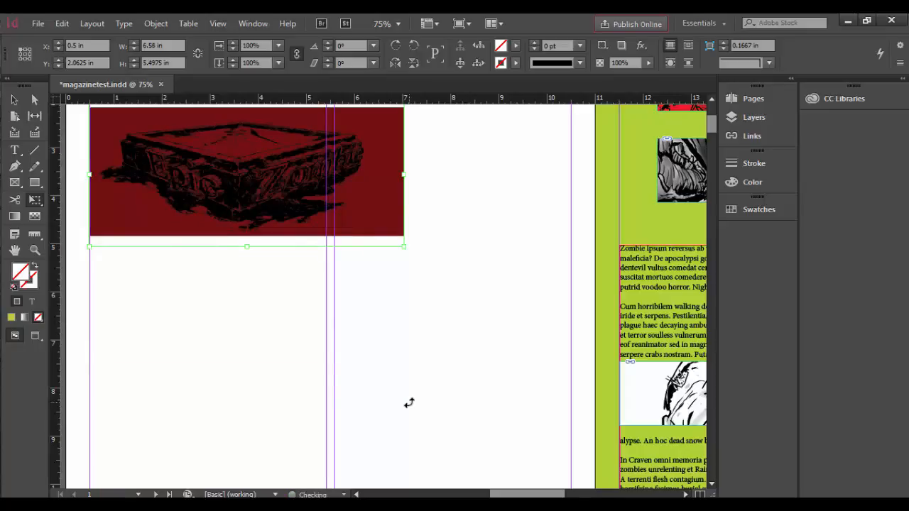
{"action": "key", "text": "ctrl+z"}
{"action": "key", "text": "ctrl+z"}
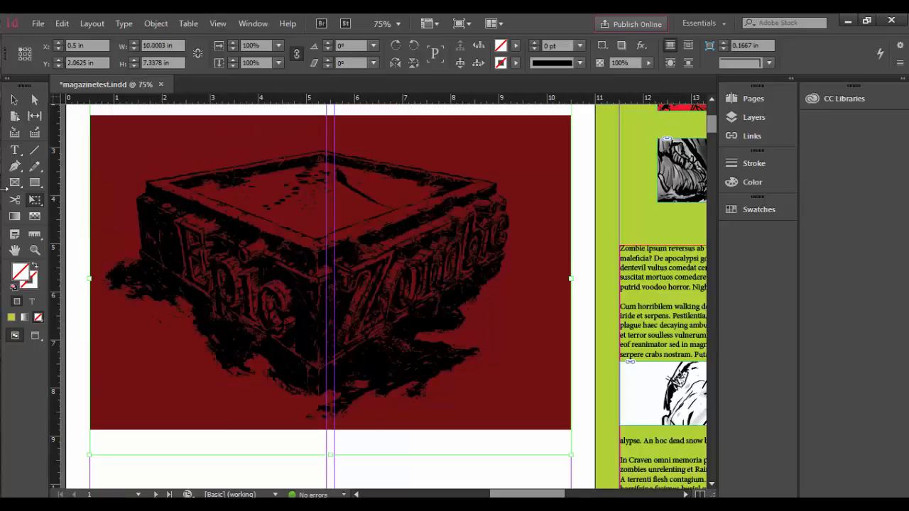
Try the Scale tool on the image frame, once freely and once proportionally to about 5.15 by 3.78 in, and undo both scalings
{"action": "left_click", "coordinate": [37, 203]}
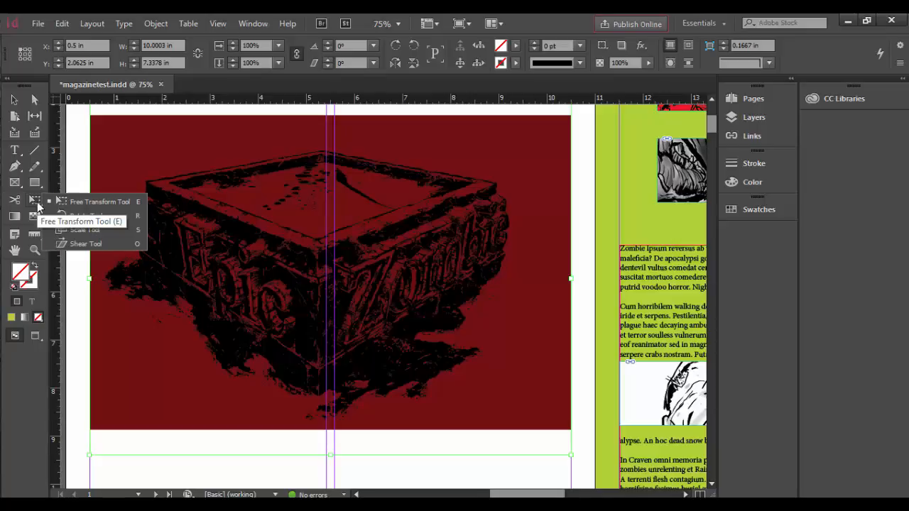
{"action": "left_click", "coordinate": [89, 229]}
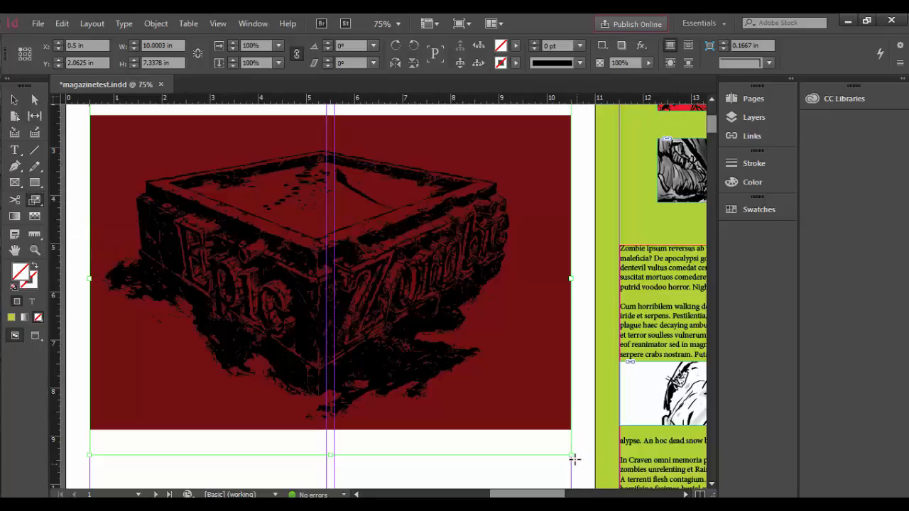
{"action": "left_click_drag", "start_coordinate": [571, 455], "coordinate": [336, 263]}
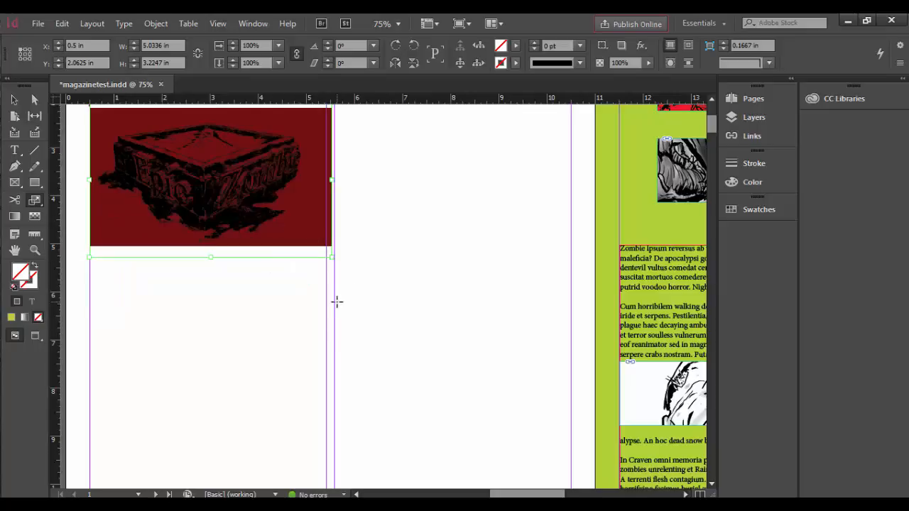
{"action": "key", "text": "ctrl+z"}
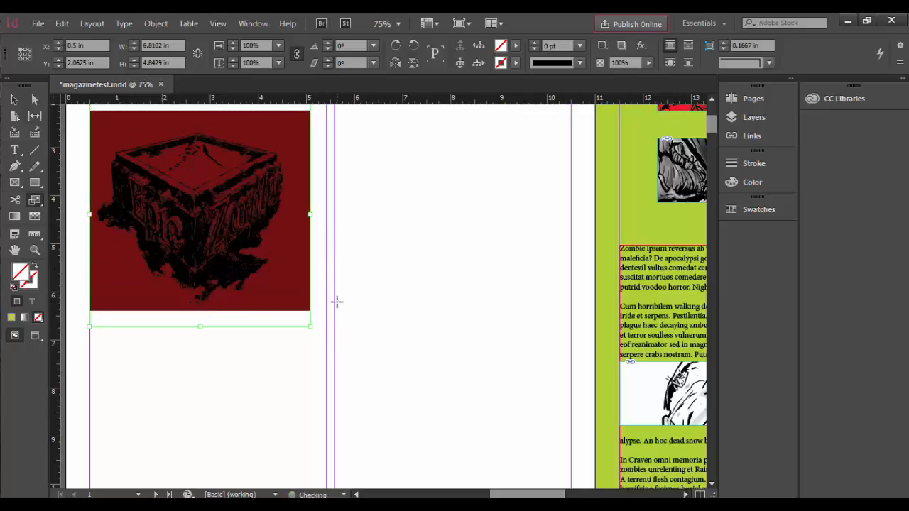
{"action": "key", "text": "ctrl+z"}
{"action": "key", "text": "ctrl+z"}
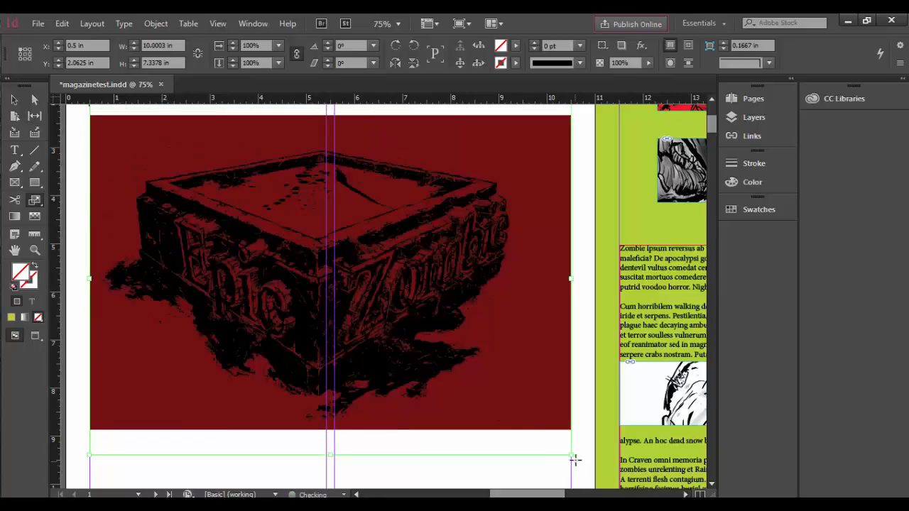
{"action": "left_click_drag", "start_coordinate": [567, 454], "coordinate": [337, 284]}
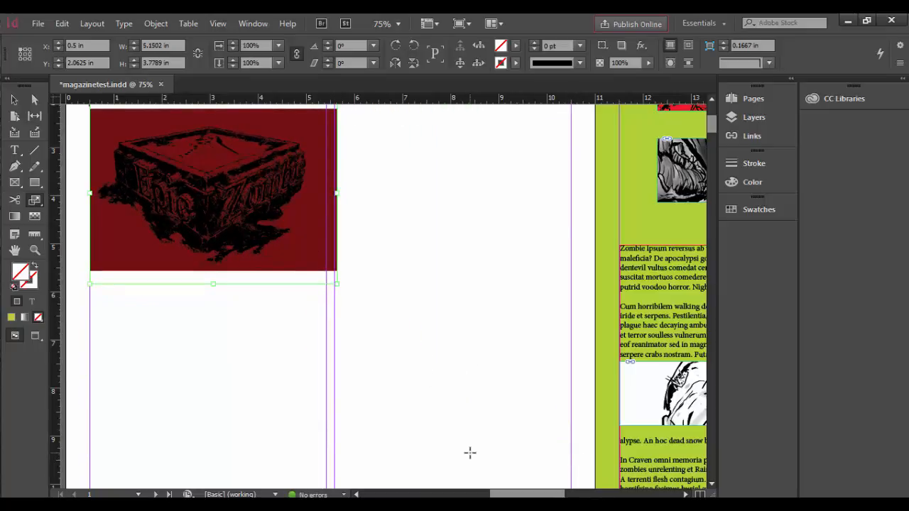
{"action": "key", "text": "ctrl+z"}
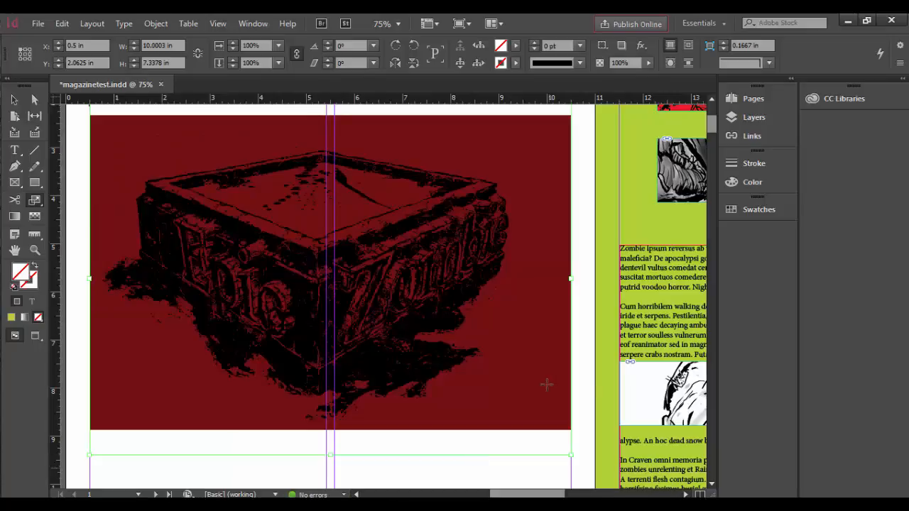
Try rotating the image frame counterclockwise freehand with the Free Transform tool, and undo the rotation
{"action": "left_click", "coordinate": [32, 201]}
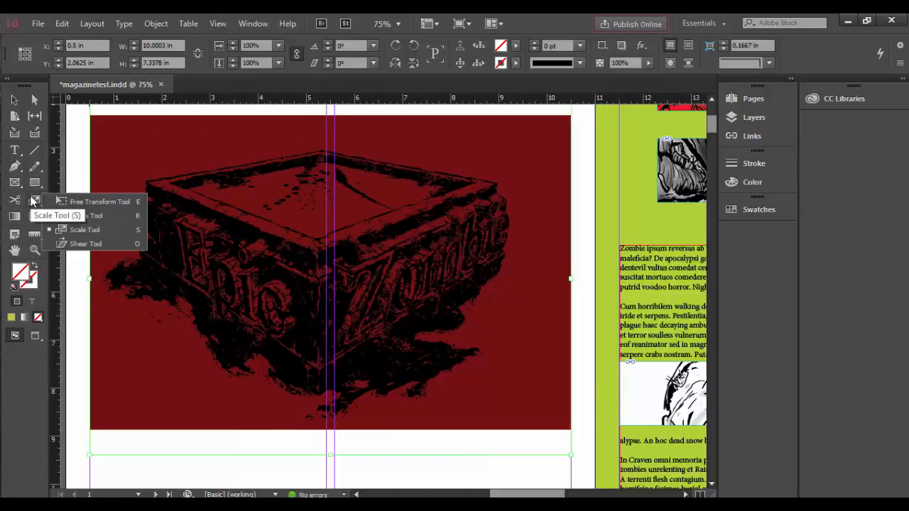
{"action": "left_click", "coordinate": [92, 202]}
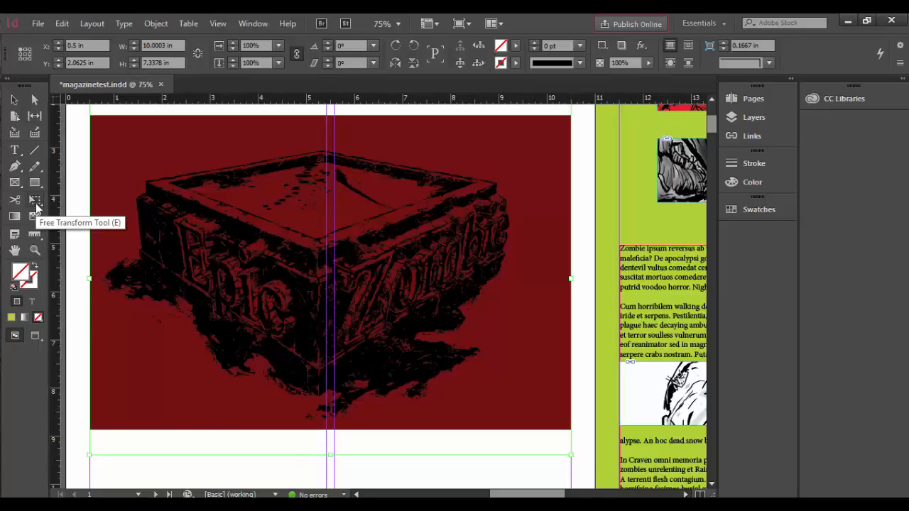
{"action": "key", "text": "e"}
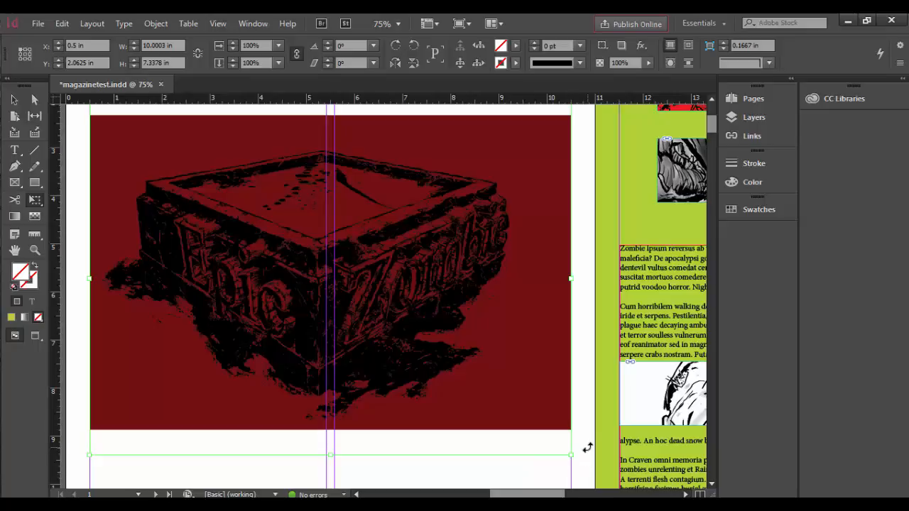
{"action": "left_click_drag", "start_coordinate": [589, 441], "coordinate": [568, 233]}
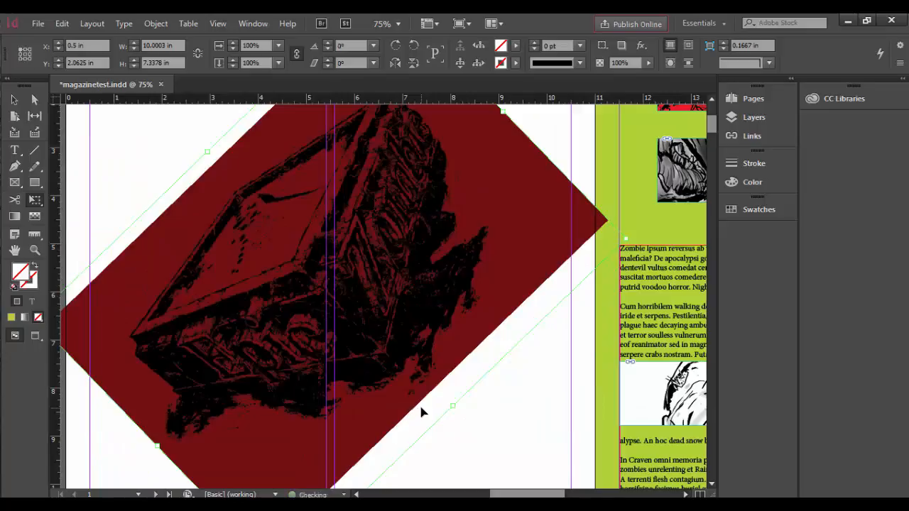
{"action": "key", "text": "ctrl+z"}
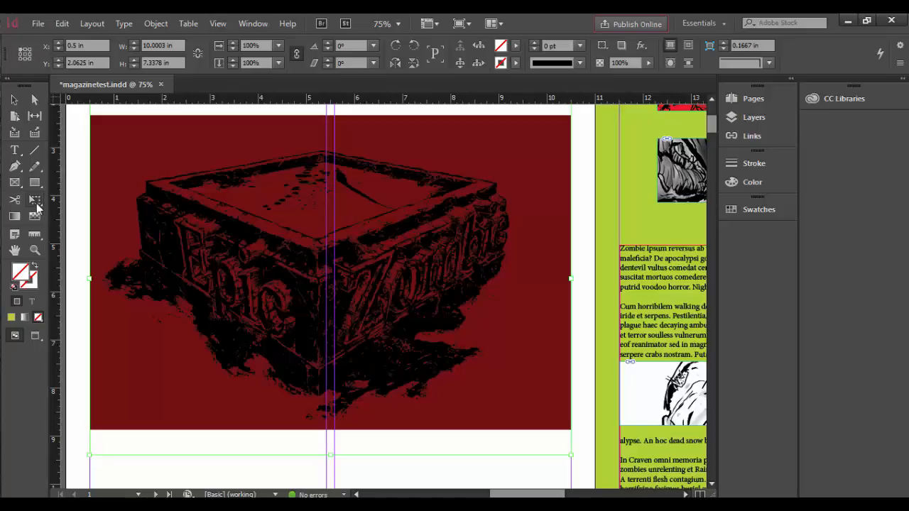
Try rotating the image frame by about -32° around its upper-left corner with the Rotate tool, and undo it
{"action": "left_click_drag", "start_coordinate": [37, 206], "coordinate": [76, 225]}
{"action": "left_click_drag", "start_coordinate": [604, 208], "coordinate": [469, 469]}
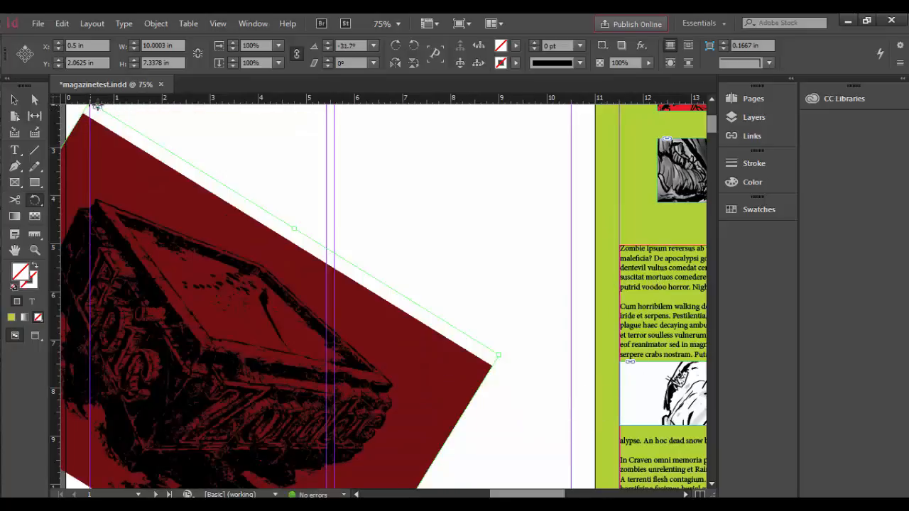
{"action": "key", "text": "ctrl+z"}
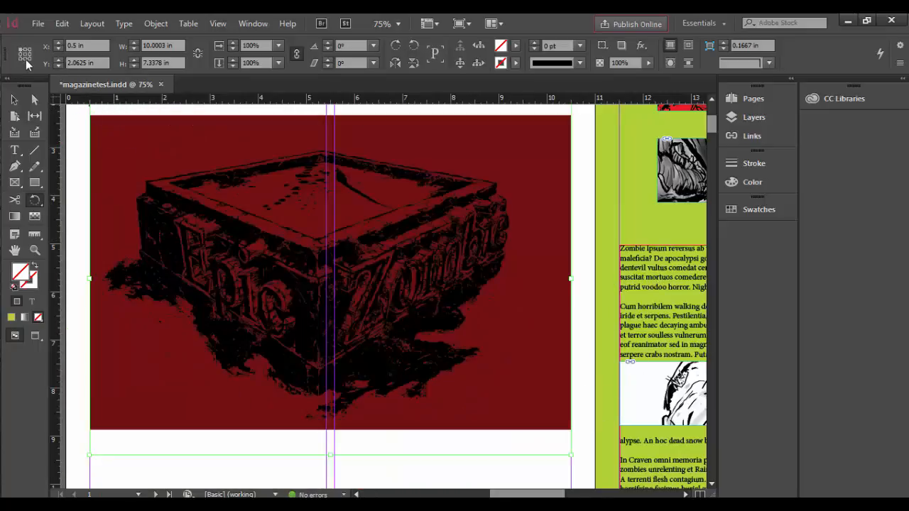
Set the reference point to the frame's centre, try rotating the image by about -42.5° around it, and undo the rotation
{"action": "left_click", "coordinate": [25, 54]}
{"action": "left_click_drag", "start_coordinate": [610, 206], "coordinate": [527, 385]}
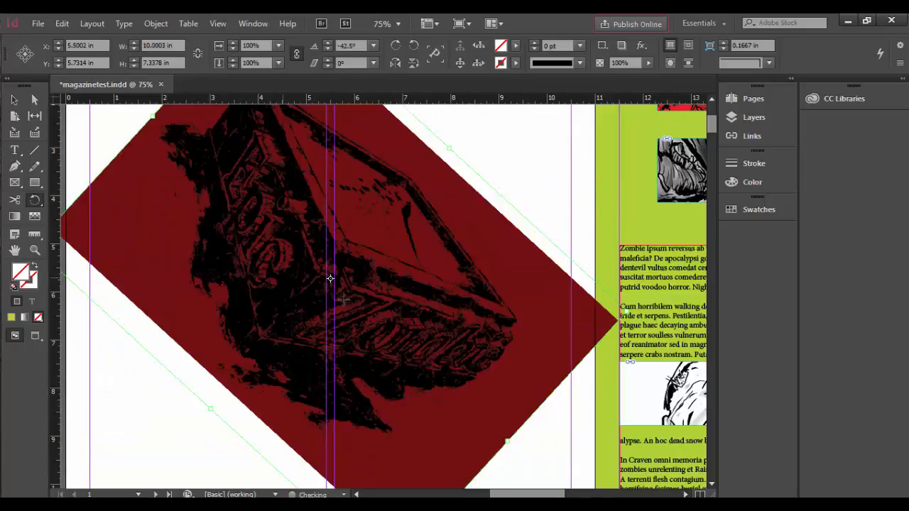
{"action": "key", "text": "ctrl+z"}
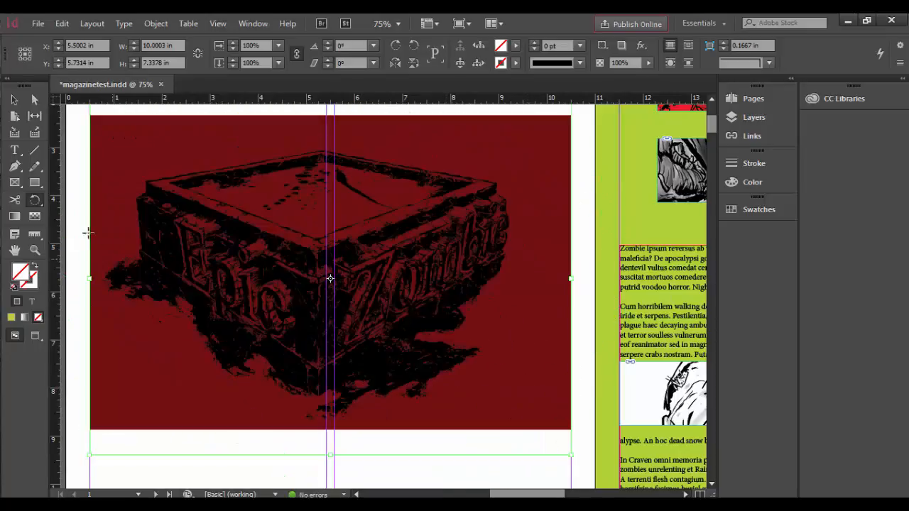
Try several freehand shears of the image frame with the Shear tool, including one of about -17°, and undo them all
{"action": "left_click", "coordinate": [34, 201]}
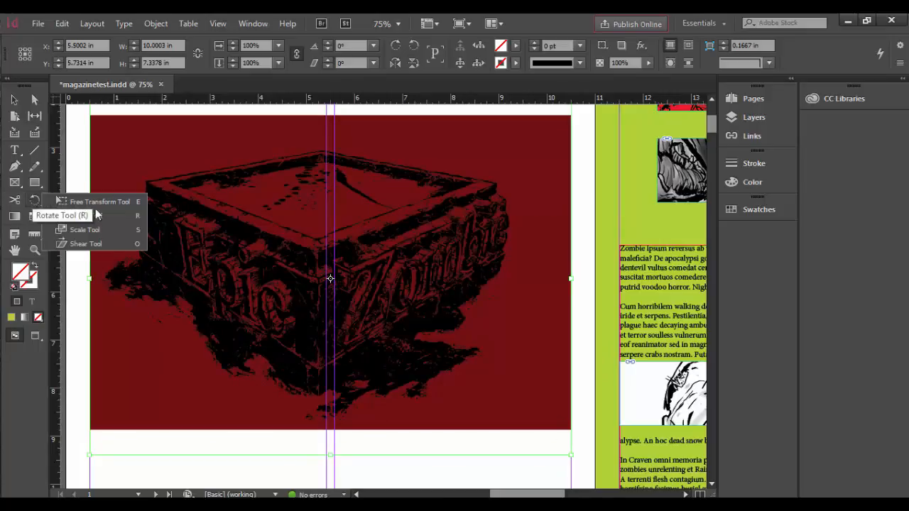
{"action": "left_click", "coordinate": [102, 247]}
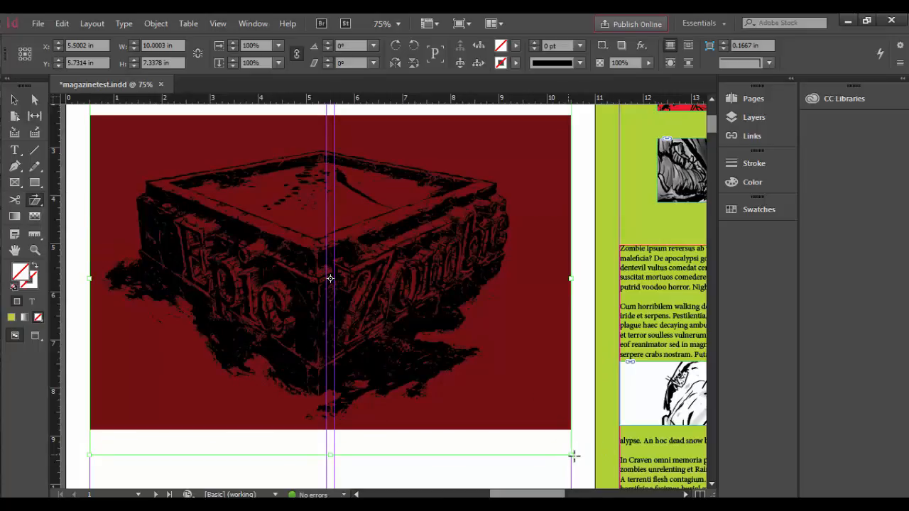
{"action": "mouse_move", "coordinate": [573, 452]}
{"action": "left_mouse_down"}
{"action": "mouse_move", "coordinate": [488, 383]}
{"action": "mouse_move", "coordinate": [501, 398]}
{"action": "mouse_move", "coordinate": [404, 415]}
{"action": "left_mouse_up"}
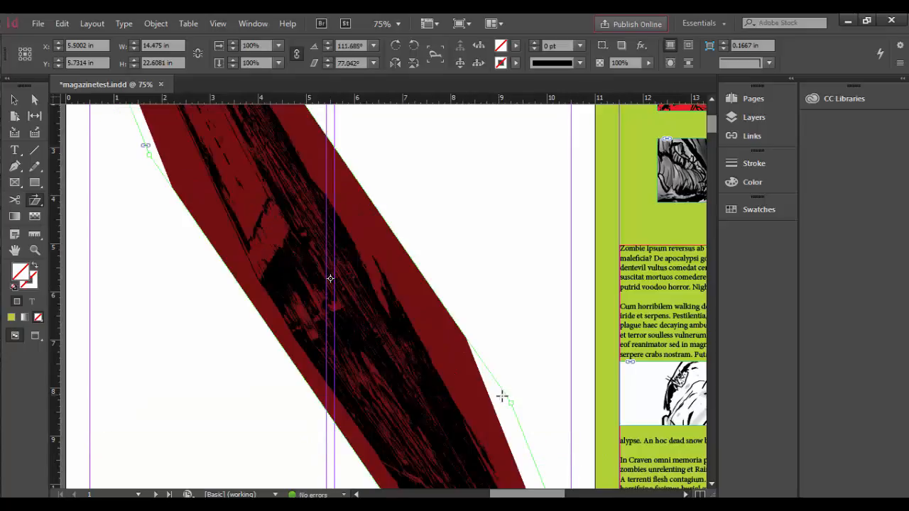
{"action": "left_click_drag", "start_coordinate": [519, 406], "coordinate": [612, 129]}
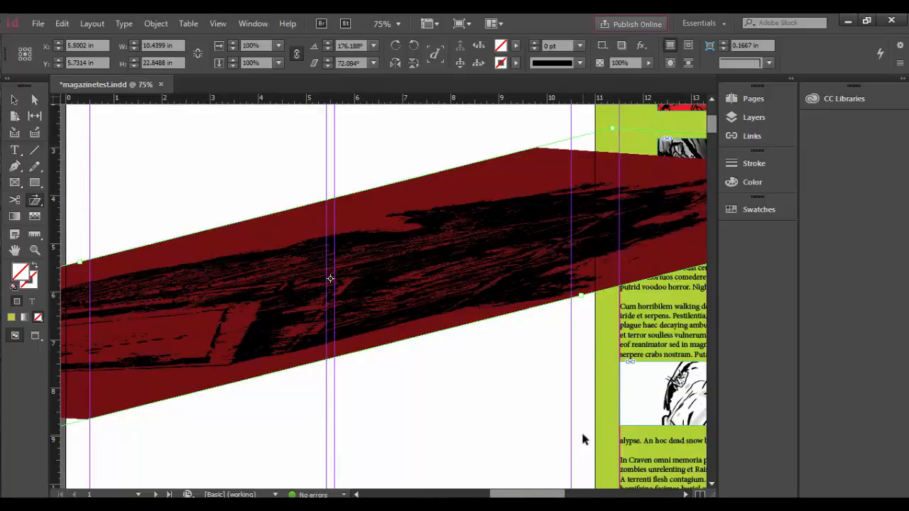
{"action": "key", "text": "ctrl+z"}
{"action": "key", "text": "ctrl+z"}
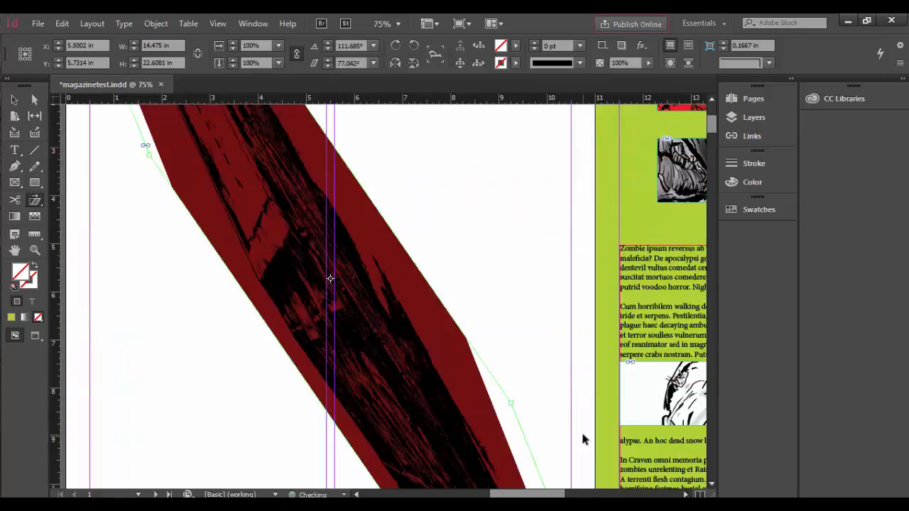
{"action": "key", "text": "ctrl+z"}
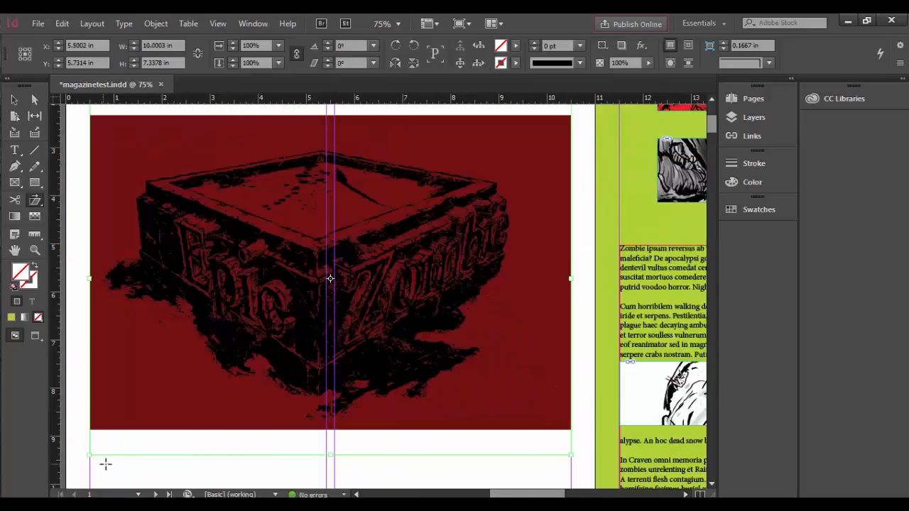
{"action": "left_click_drag", "start_coordinate": [91, 453], "coordinate": [102, 396]}
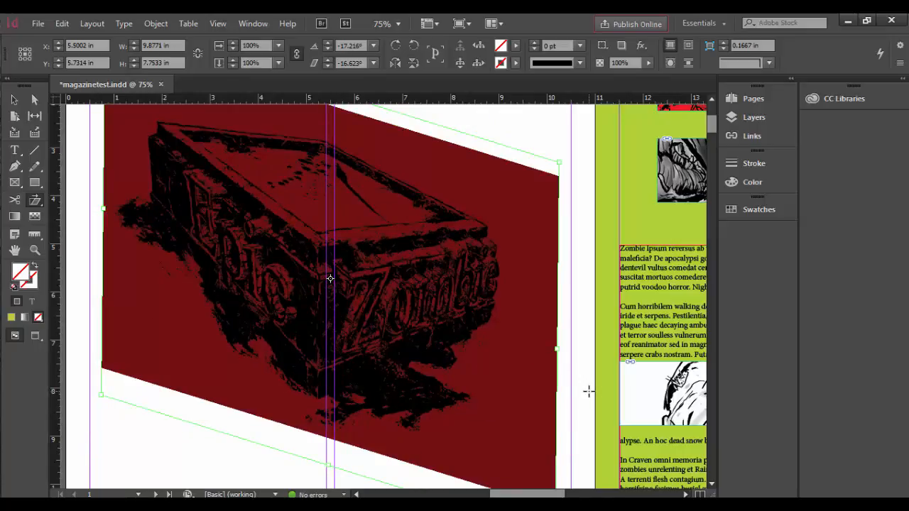
{"action": "key", "text": "ctrl+z"}
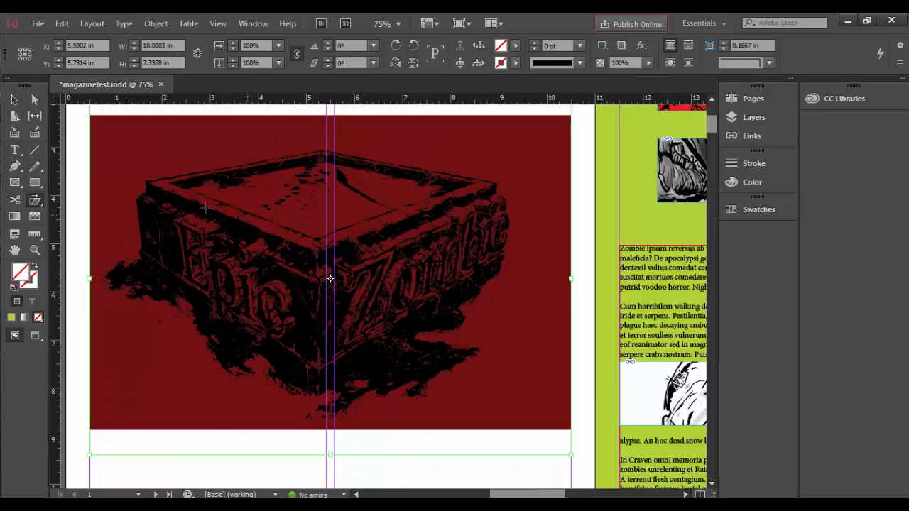
Move the lower-right anchor point of the image frame inward and up with the Direct Selection tool, cropping the artwork
{"action": "left_click", "coordinate": [35, 100]}
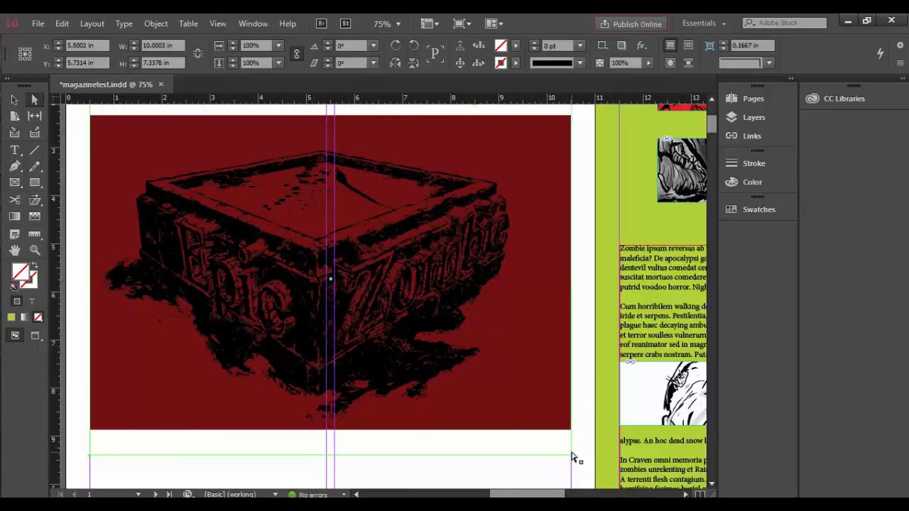
{"action": "left_click_drag", "start_coordinate": [573, 457], "coordinate": [498, 403]}
Shrink only the artwork inside the frame to about 9.04 by 5.01 in, and reselect the frame's path
{"action": "left_click", "coordinate": [479, 385]}
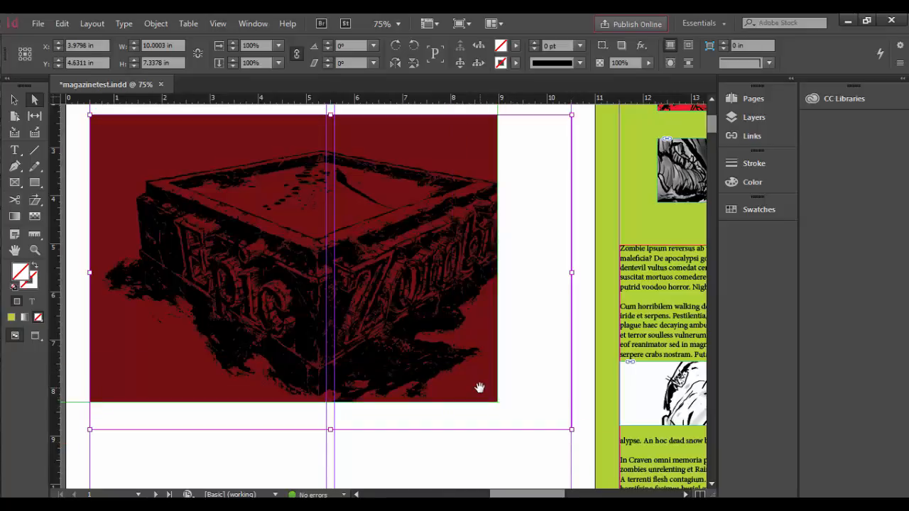
{"action": "left_click_drag", "start_coordinate": [572, 430], "coordinate": [524, 356]}
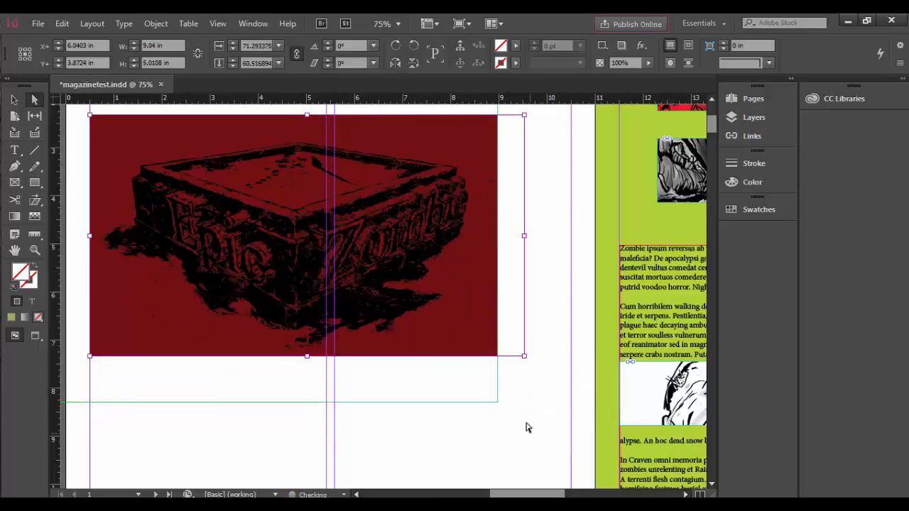
{"action": "left_click", "coordinate": [498, 406]}
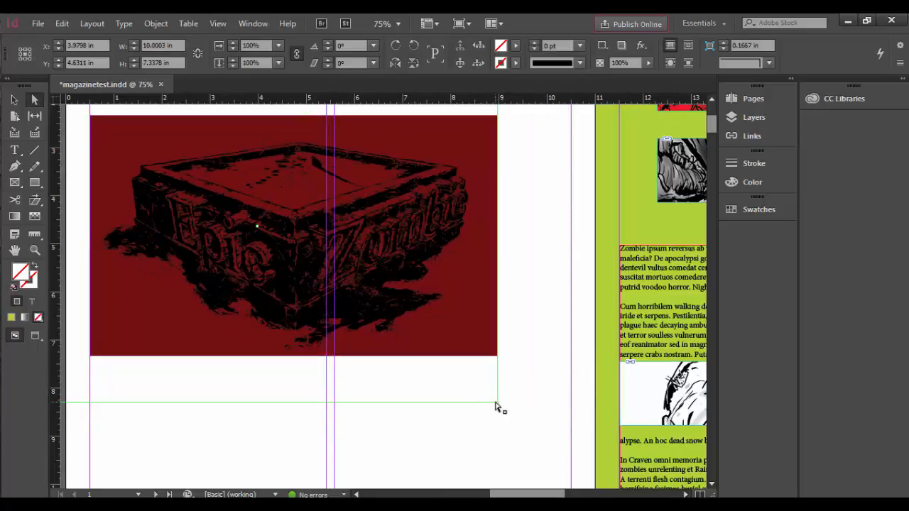
Try reshaping the image frame by moving all four corner anchor points inward to crop the artwork into an irregular shape
{"action": "left_click_drag", "start_coordinate": [498, 406], "coordinate": [418, 386]}
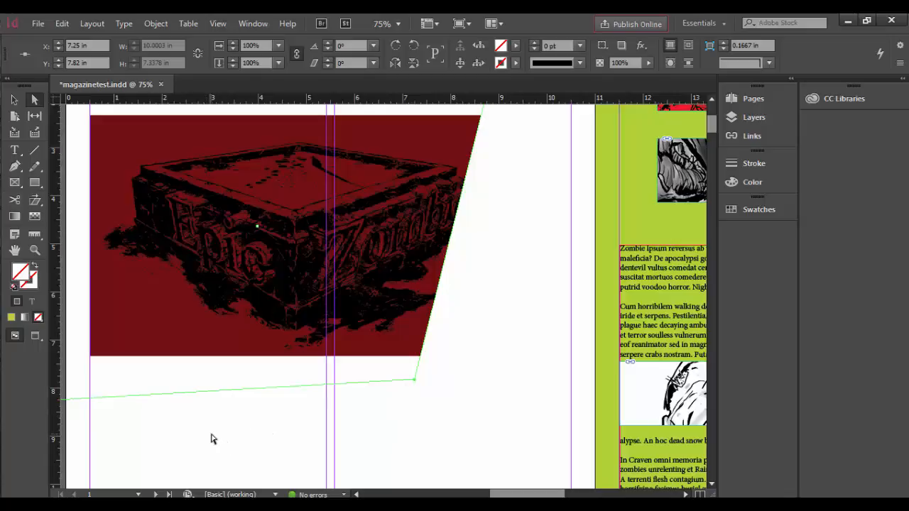
{"action": "left_click_drag", "start_coordinate": [211, 439], "coordinate": [340, 433]}
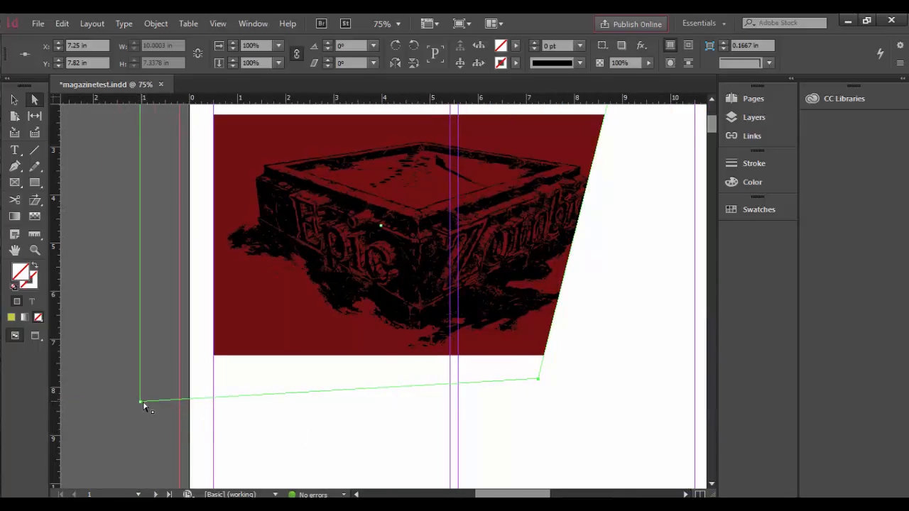
{"action": "left_click_drag", "start_coordinate": [141, 403], "coordinate": [247, 382]}
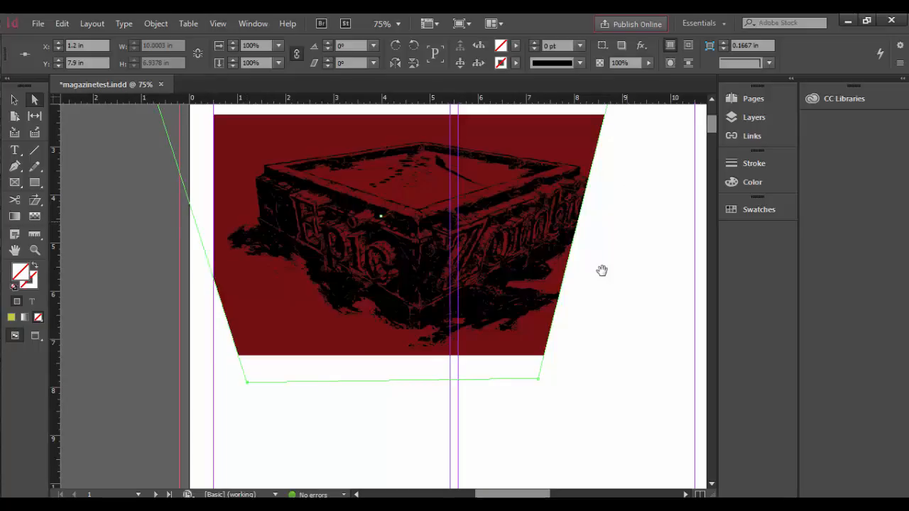
{"action": "left_click_drag", "start_coordinate": [602, 271], "coordinate": [572, 343]}
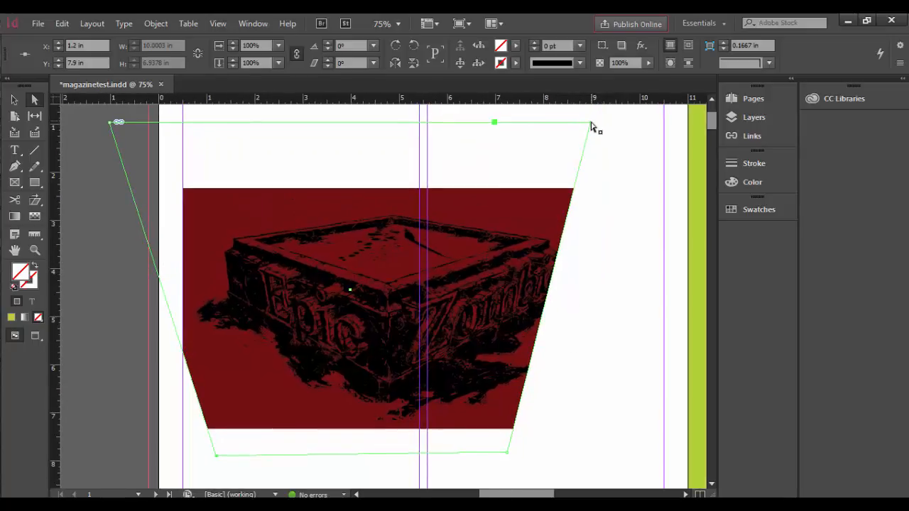
{"action": "left_click_drag", "start_coordinate": [592, 125], "coordinate": [419, 145]}
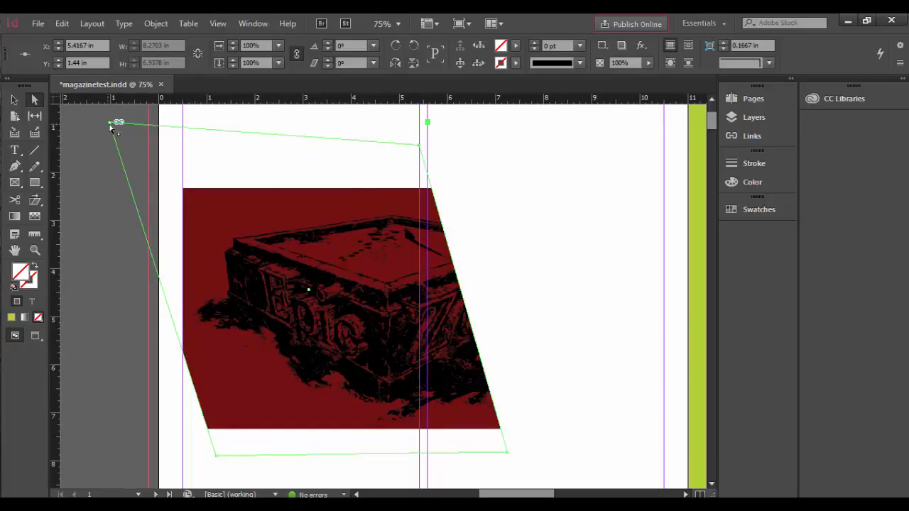
{"action": "left_click_drag", "start_coordinate": [110, 125], "coordinate": [258, 155]}
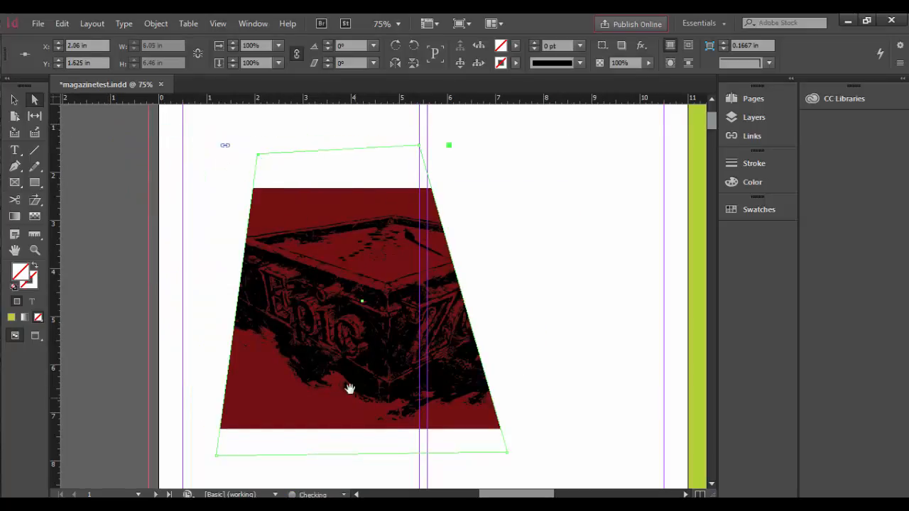
Undo the corner moves and the preceding frame and artwork edits, back to the full 10.0003 by 7.3378 in rectangular frame
{"action": "key", "text": "ctrl+z"}
{"action": "key", "text": "ctrl+z"}
{"action": "key", "text": "ctrl+z"}
{"action": "key", "text": "ctrl+z"}
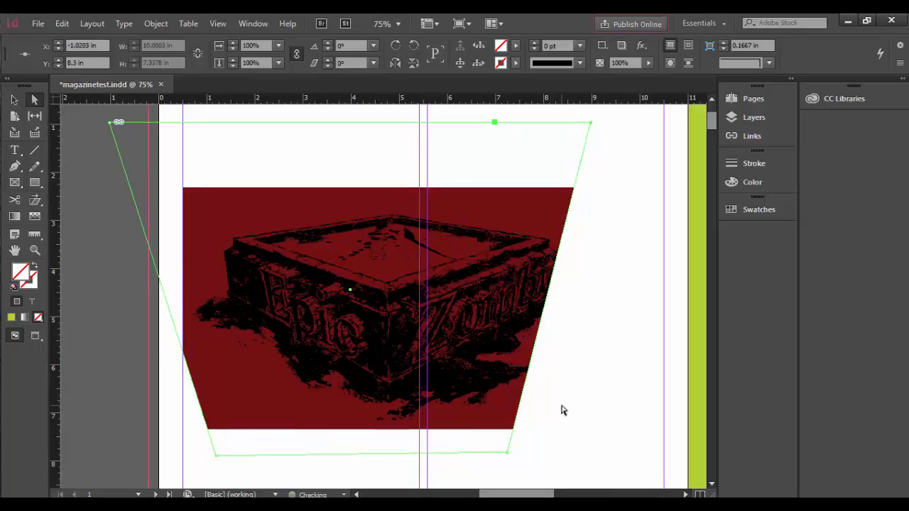
{"action": "key", "text": "ctrl+z"}
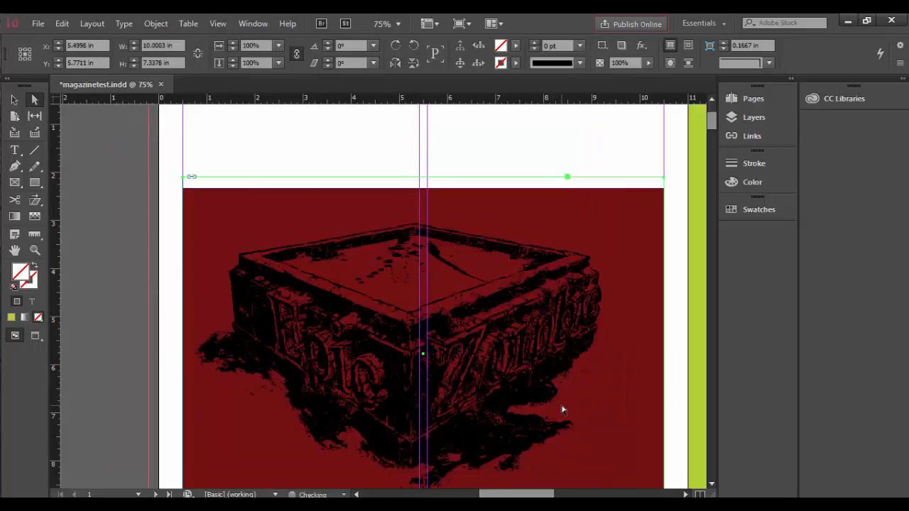
Try scaling the frame and its artwork together proportionally to about 7.29 by 5.35 in, and undo it
{"action": "left_click_drag", "start_coordinate": [502, 431], "coordinate": [308, 377]}
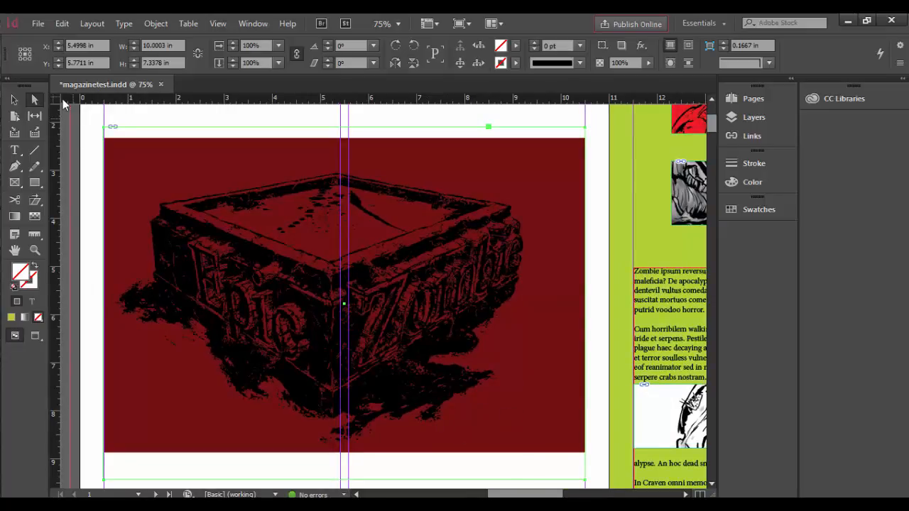
{"action": "left_click", "coordinate": [13, 101]}
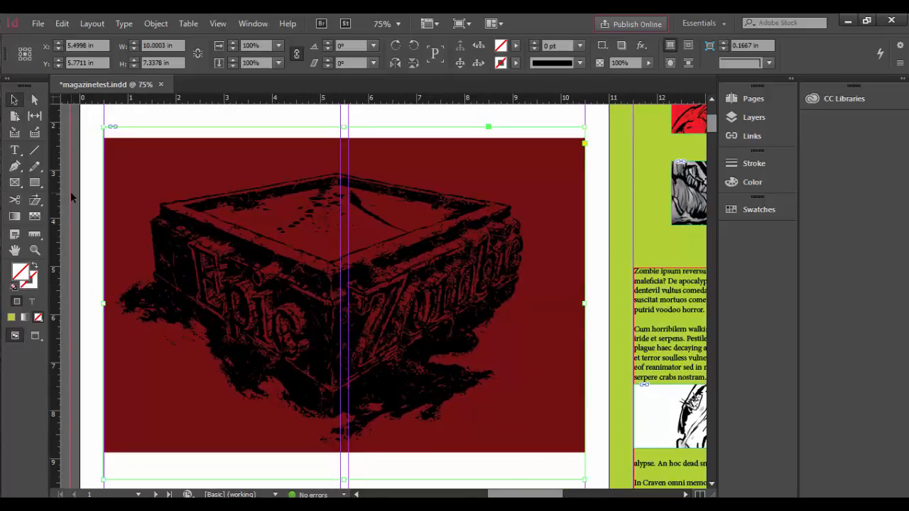
{"action": "left_click", "coordinate": [38, 201]}
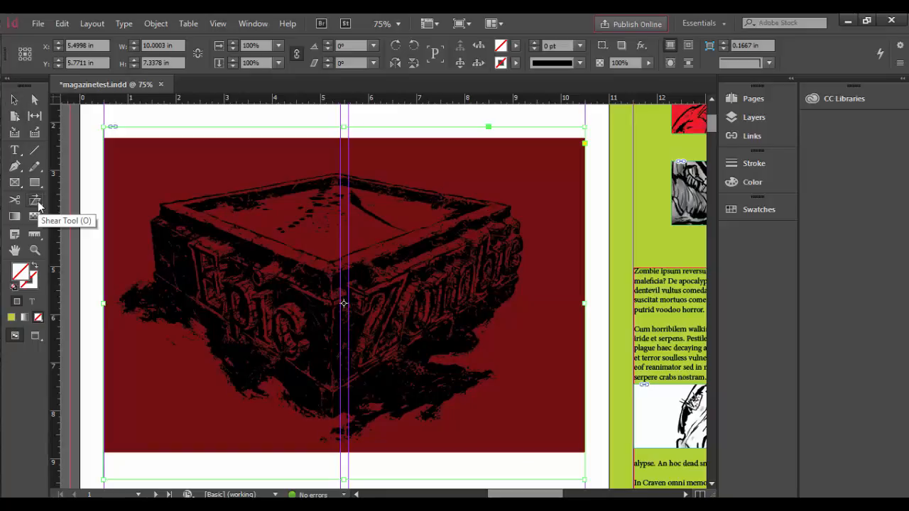
{"action": "left_click", "coordinate": [67, 201]}
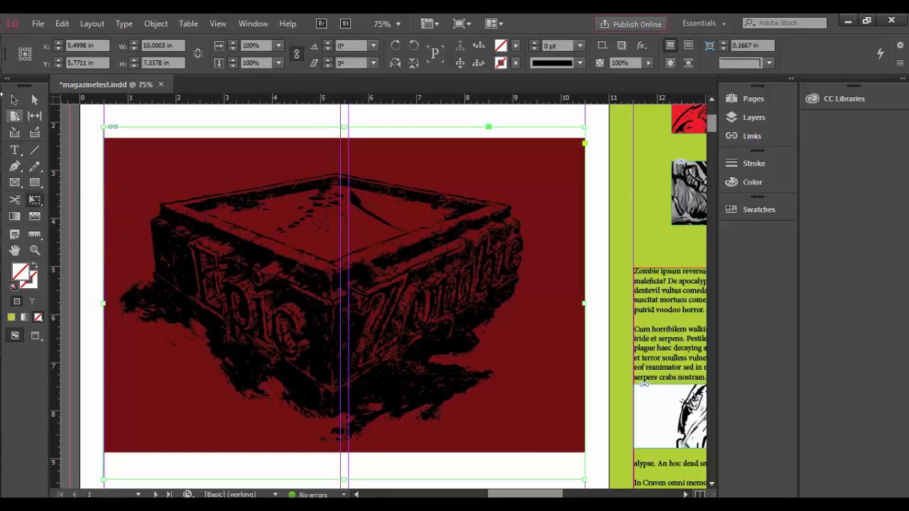
{"action": "left_click", "coordinate": [15, 98]}
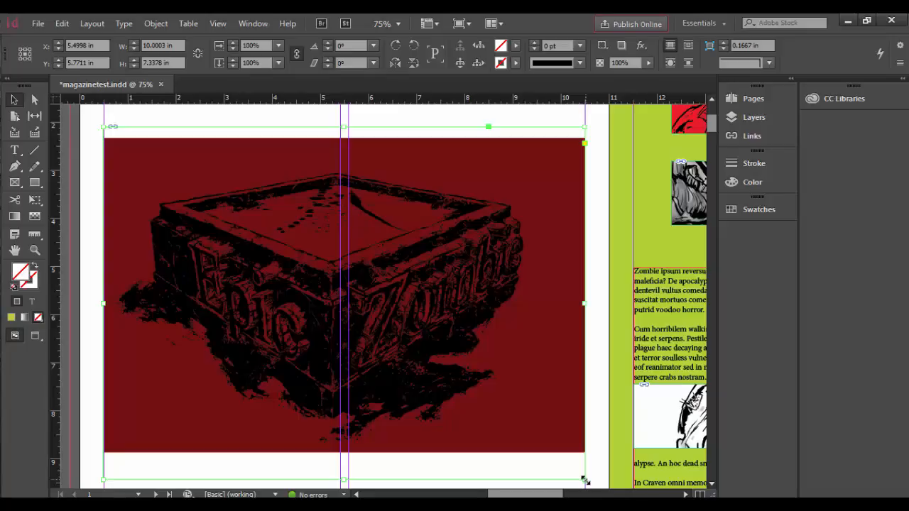
{"action": "left_click_drag", "start_coordinate": [583, 479], "coordinate": [454, 384]}
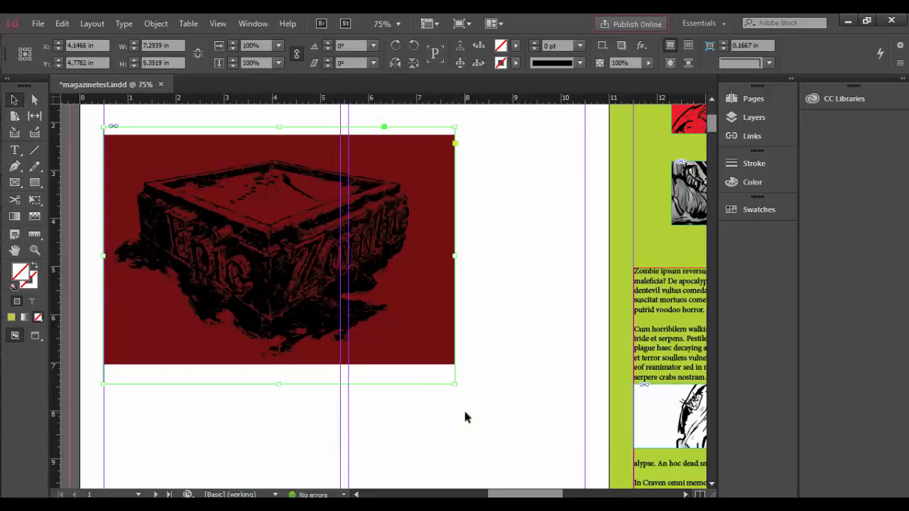
{"action": "key", "text": "ctrl+z"}
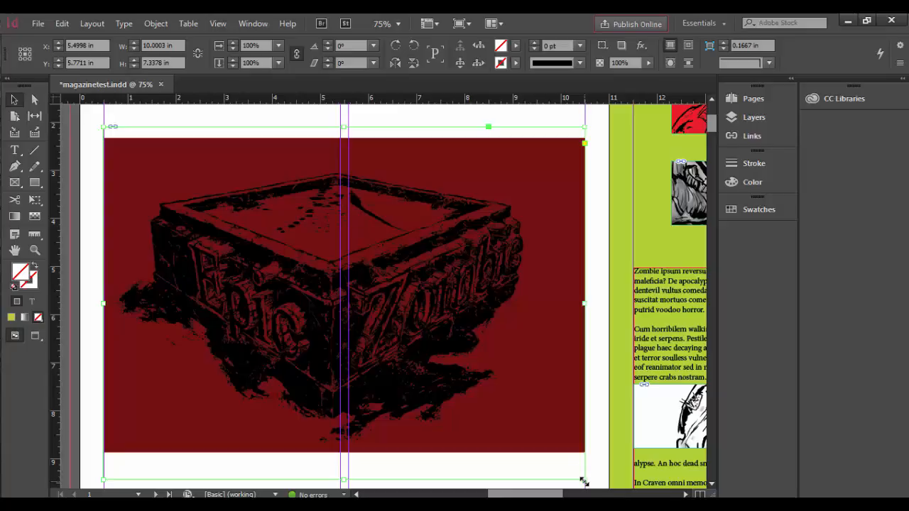
Try shrinking only the frame to about 7.22 by 5.30 in, try scaling frame and artwork to about 6.84 by 5.02 in, and undo
{"action": "left_click_drag", "start_coordinate": [583, 481], "coordinate": [455, 377]}
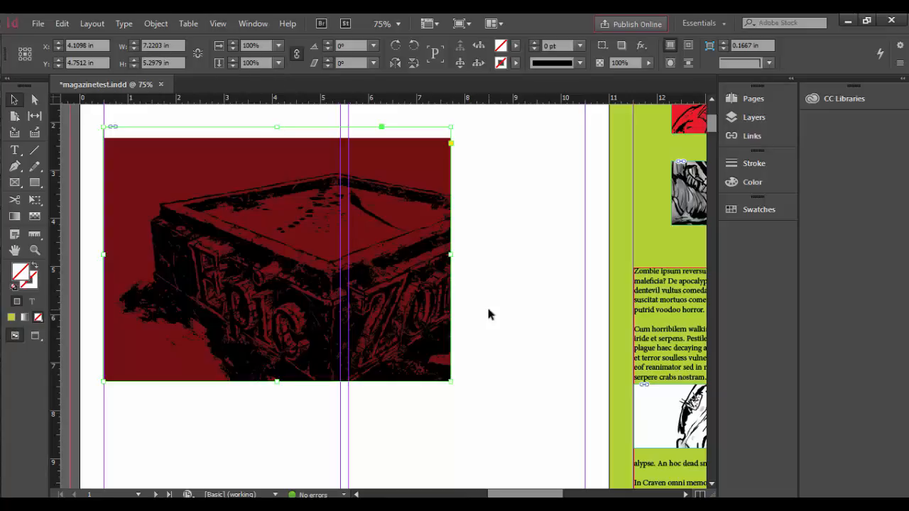
{"action": "left_click_drag", "start_coordinate": [450, 381], "coordinate": [432, 368]}
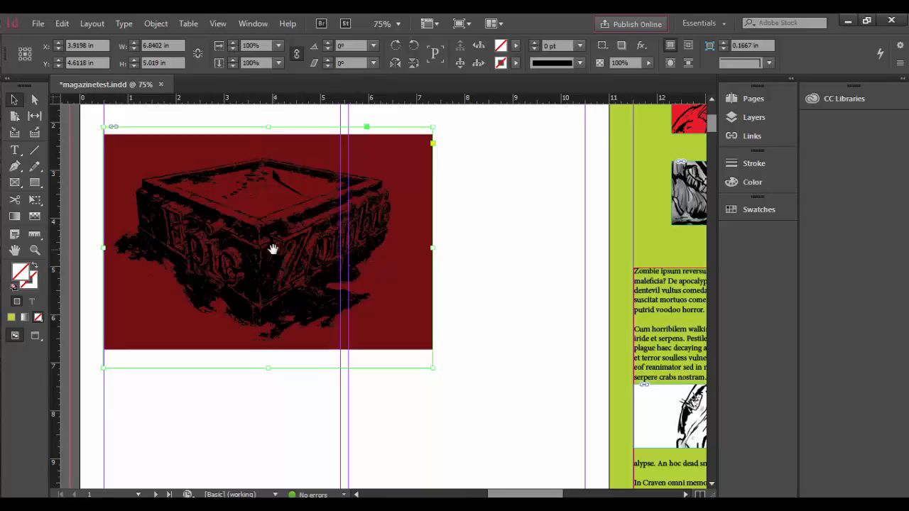
{"action": "double_click", "coordinate": [242, 224]}
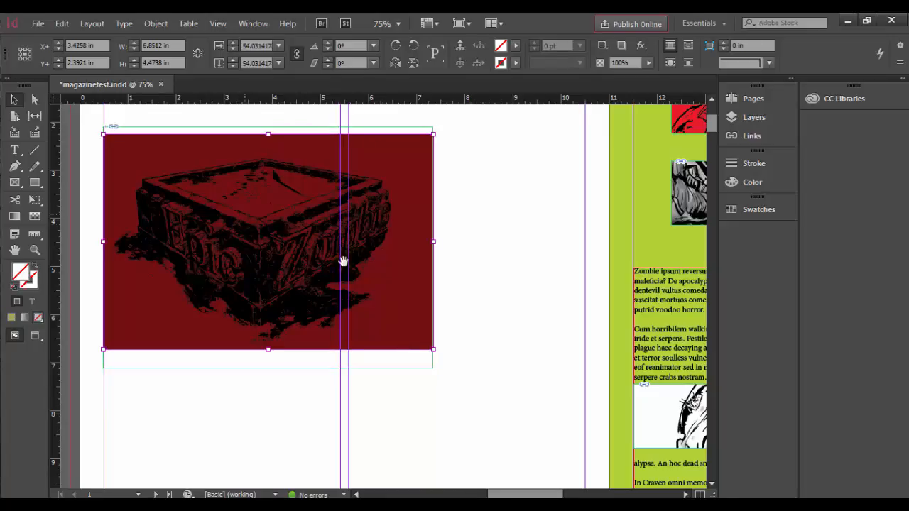
{"action": "key", "text": "ctrl+z"}
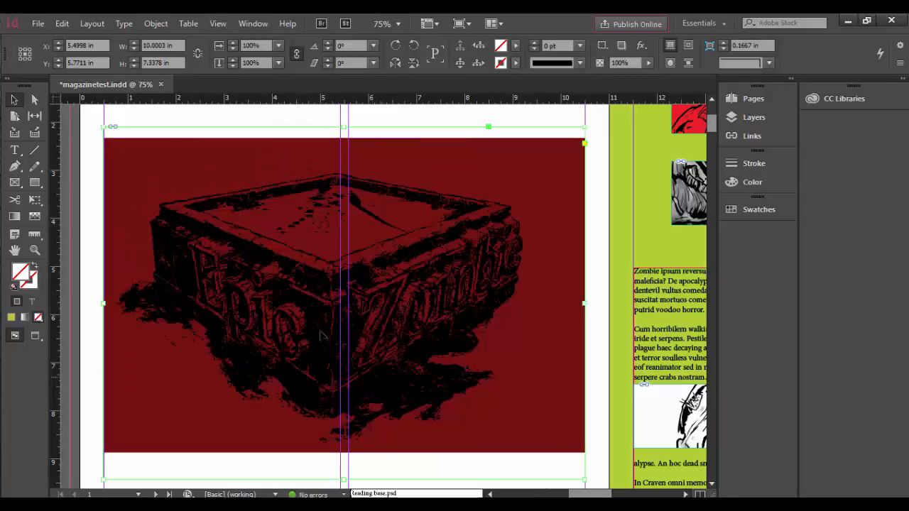
Select the artwork inside the frame, try setting its scale to 100%, and undo the scaling
{"action": "double_click", "coordinate": [384, 302]}
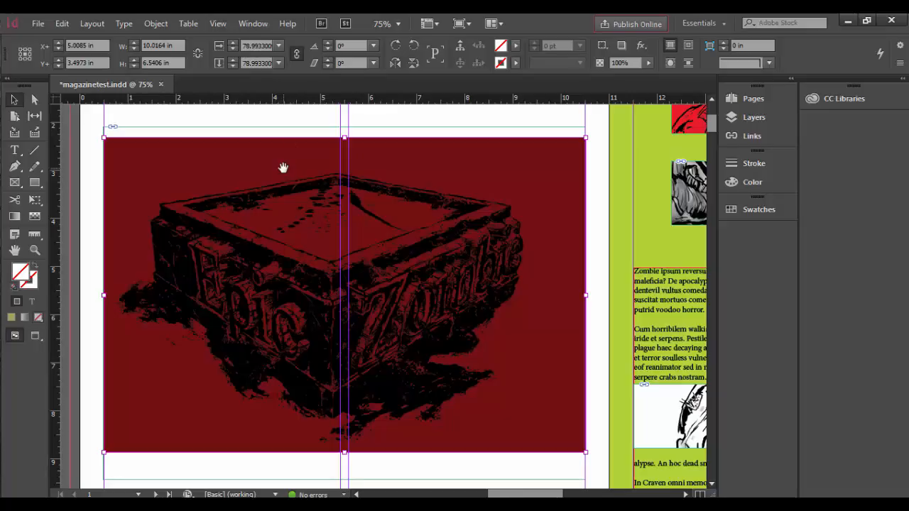
{"action": "left_click", "coordinate": [279, 46]}
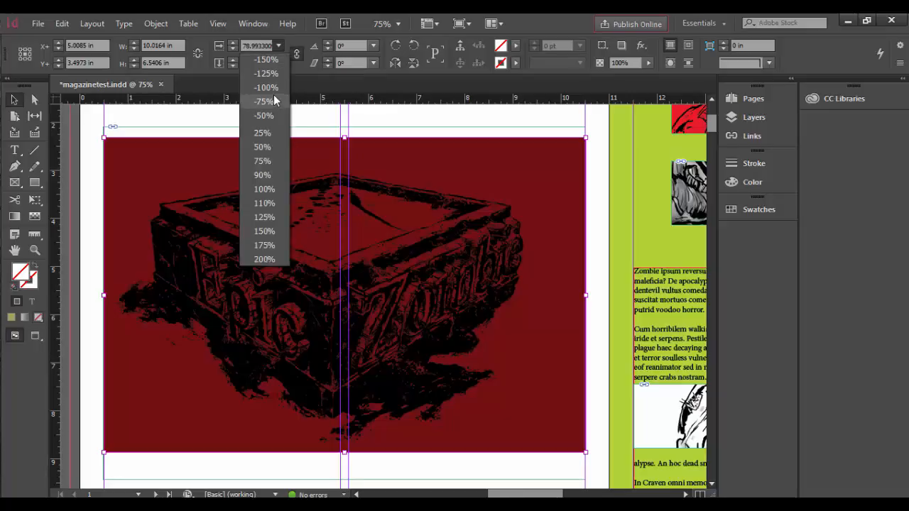
{"action": "left_click", "coordinate": [276, 187]}
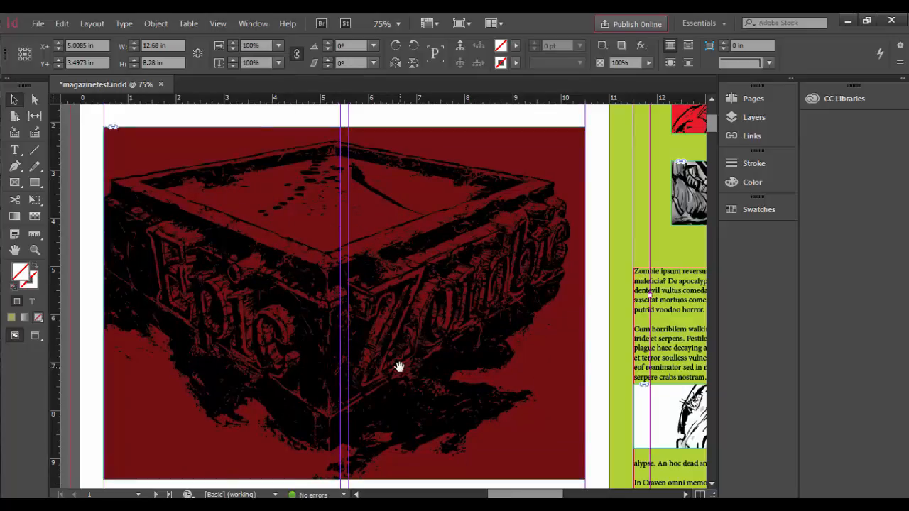
{"action": "key", "text": "ctrl+alt+shift+e"}
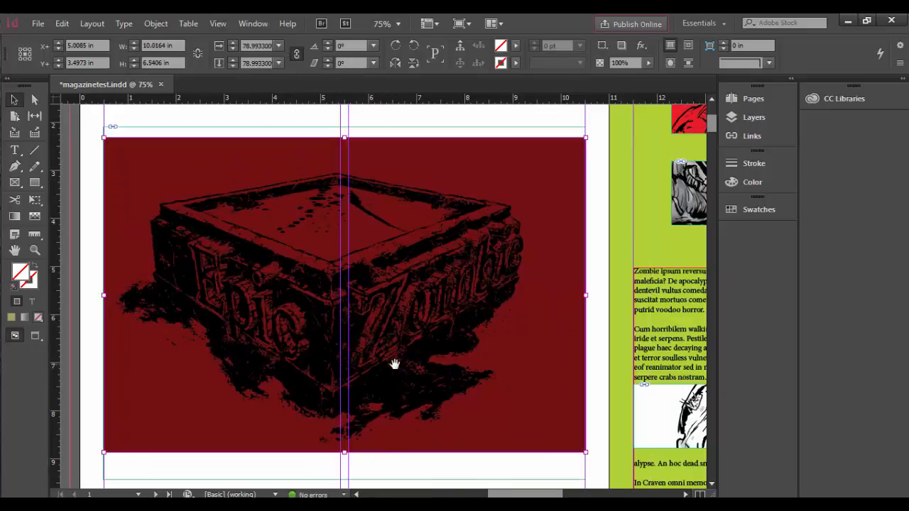
Rotate the artwork inside the frame through a full turn around its centre in 90° counter-clockwise increments
{"action": "left_click", "coordinate": [414, 47]}
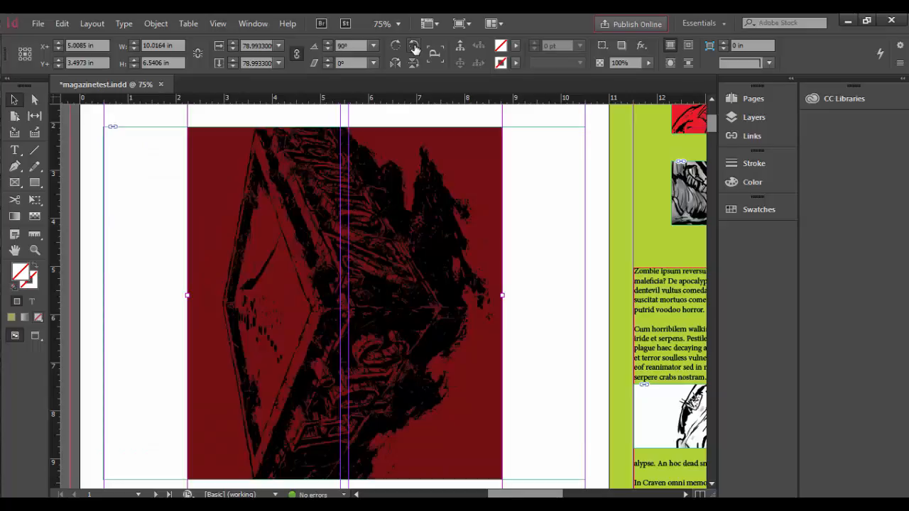
{"action": "left_click", "coordinate": [414, 47]}
{"action": "left_click", "coordinate": [415, 46]}
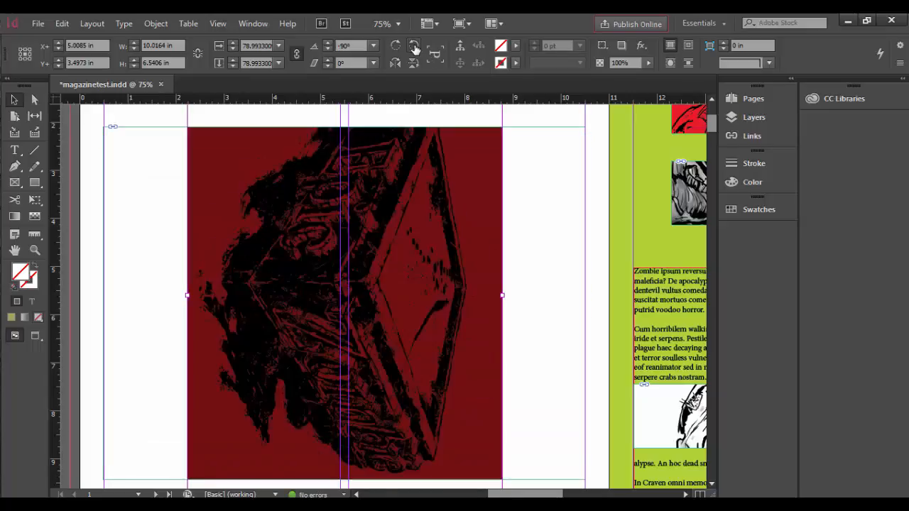
{"action": "left_click", "coordinate": [414, 47]}
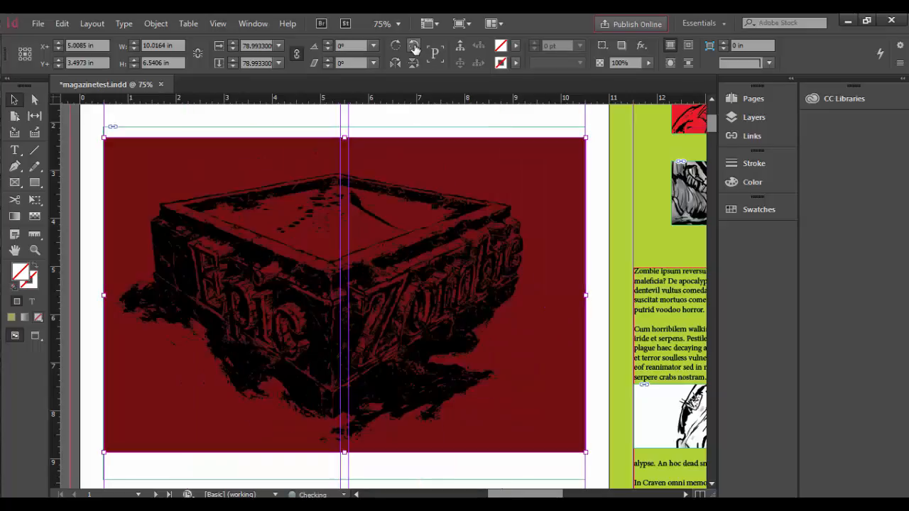
Set the reference point to the lower-right corner and rotate the artwork through a full turn around it in 90° increments
{"action": "left_click", "coordinate": [25, 54]}
{"action": "left_click", "coordinate": [415, 47]}
{"action": "left_click", "coordinate": [414, 47]}
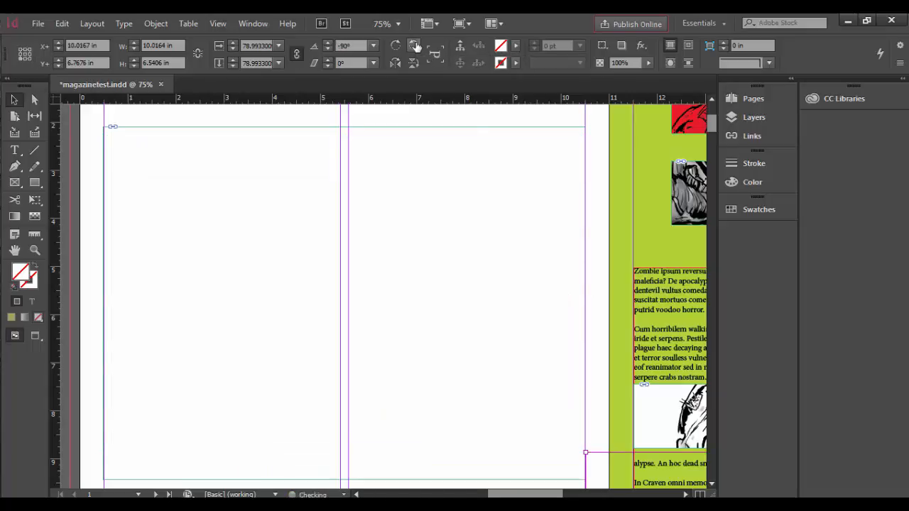
{"action": "left_click", "coordinate": [415, 47]}
{"action": "left_click", "coordinate": [415, 47]}
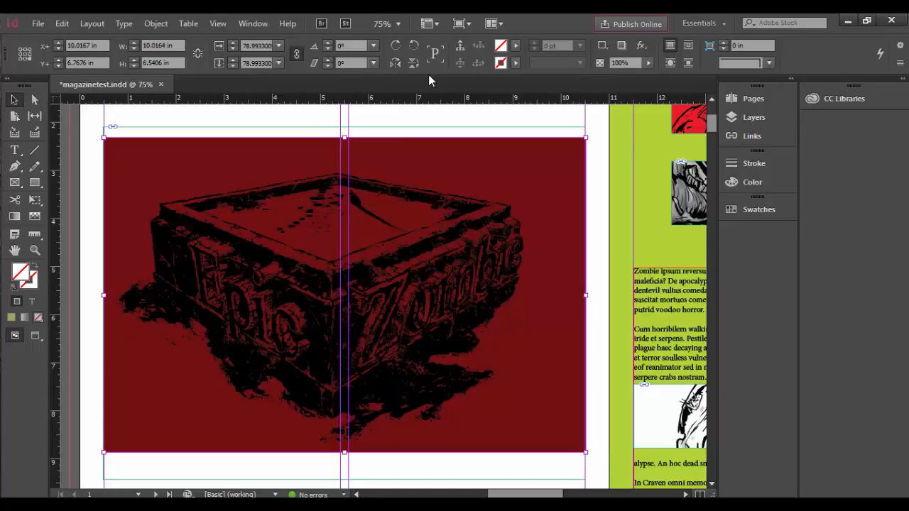
Try rotating the artwork by 13° and shearing it by up to 28° around the lower-right reference point, undoing both
{"action": "left_click", "coordinate": [327, 43]}
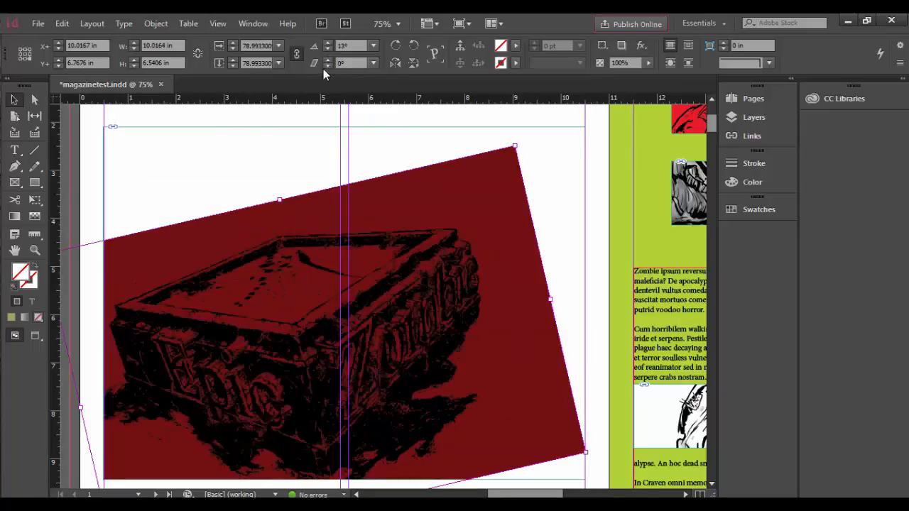
{"action": "key", "text": "ctrl+z"}
{"action": "left_click", "coordinate": [329, 60]}
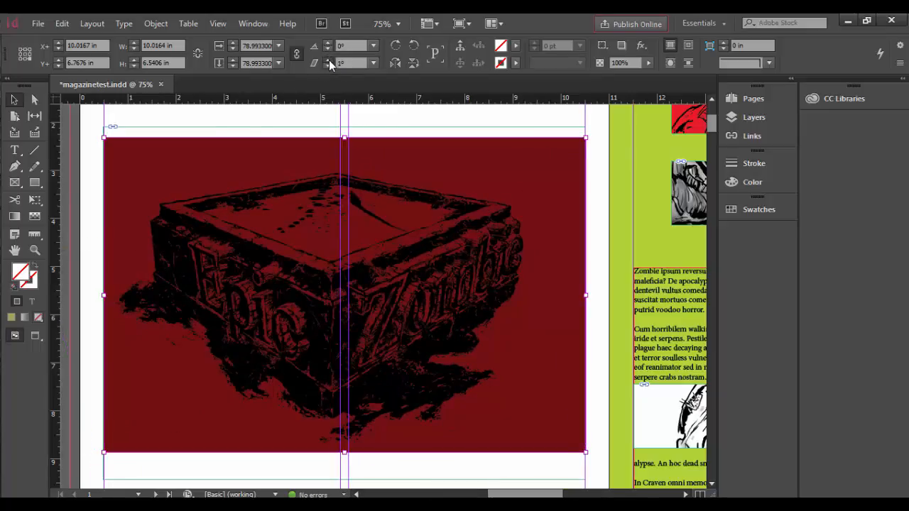
{"action": "left_click", "coordinate": [329, 60]}
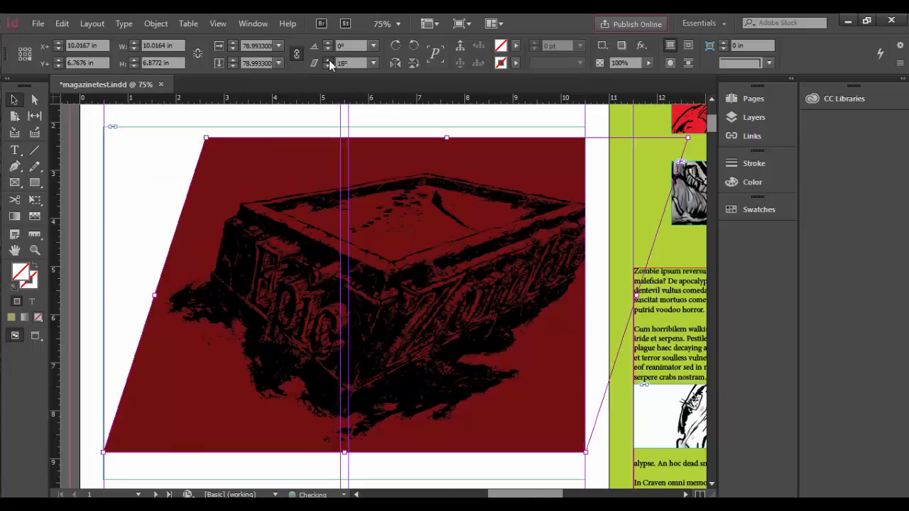
{"action": "left_click", "coordinate": [329, 60]}
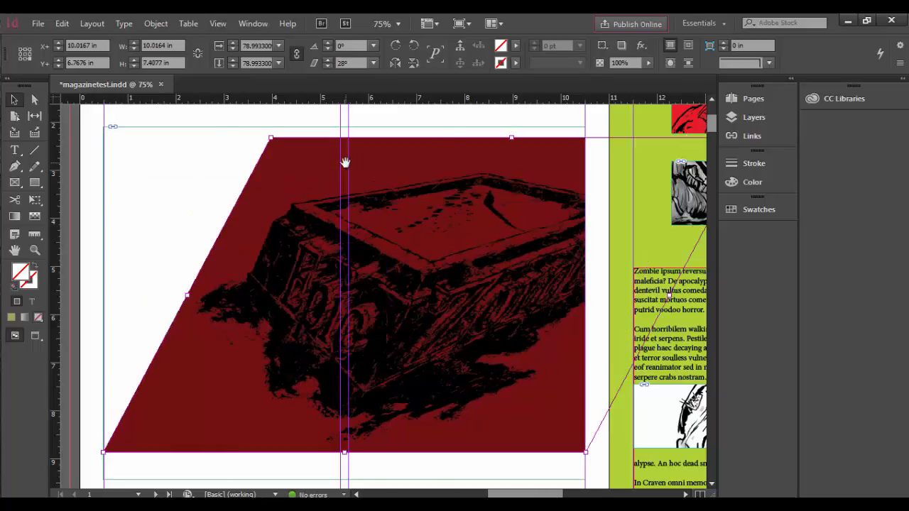
{"action": "key", "text": "ctrl+z"}
{"action": "key", "text": "ctrl+z"}
{"action": "key", "text": "ctrl+z"}
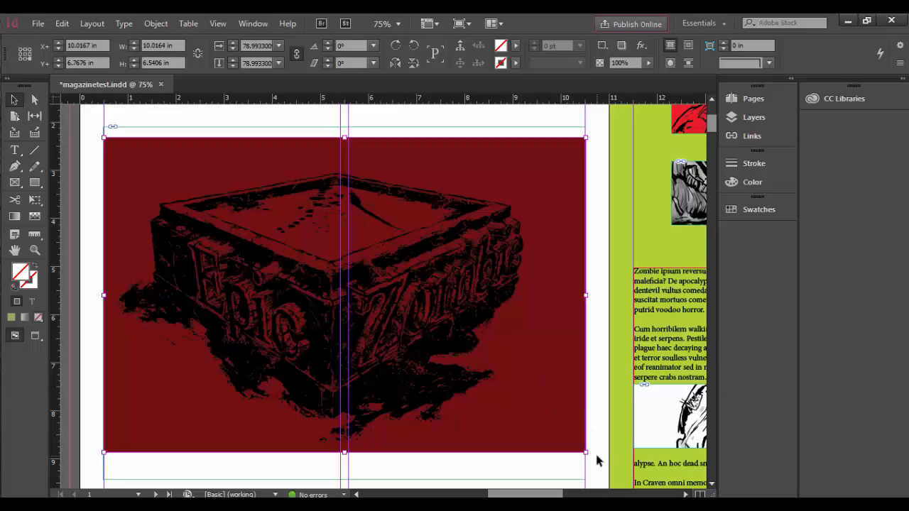
Select the image frame, try scaling it with its artwork to about 7.06 by 5.18 in, and undo it
{"action": "left_click", "coordinate": [582, 481]}
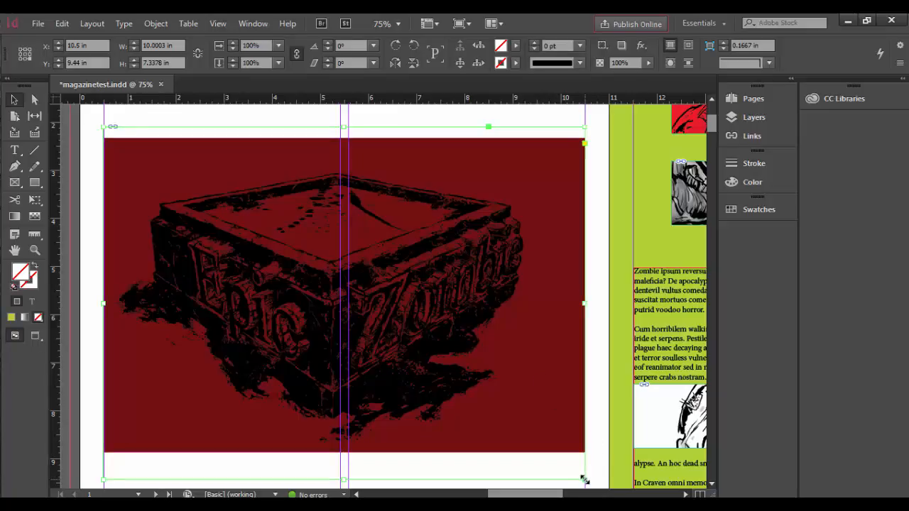
{"action": "left_click_drag", "start_coordinate": [583, 479], "coordinate": [444, 373]}
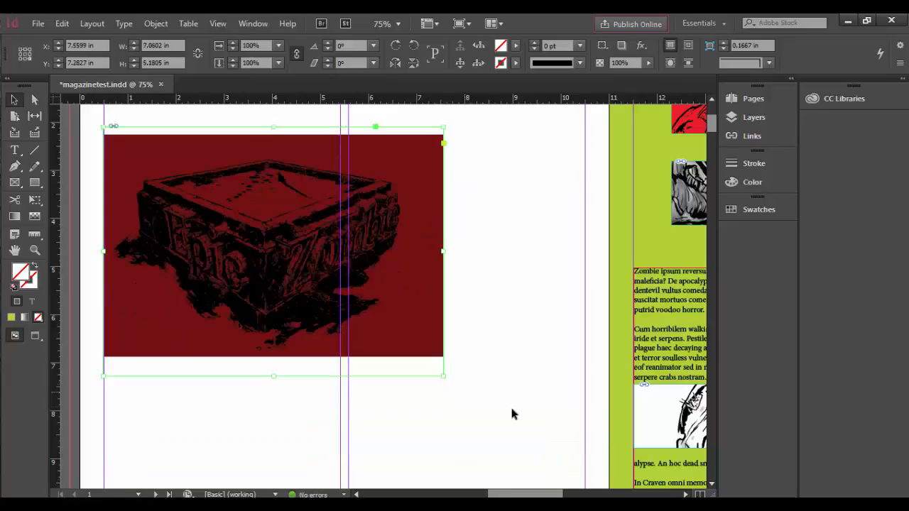
{"action": "key", "text": "ctrl+z"}
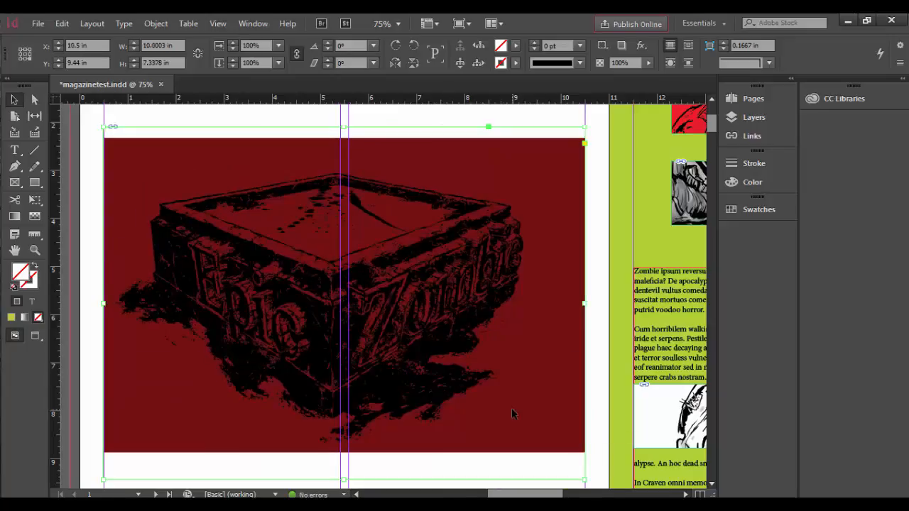